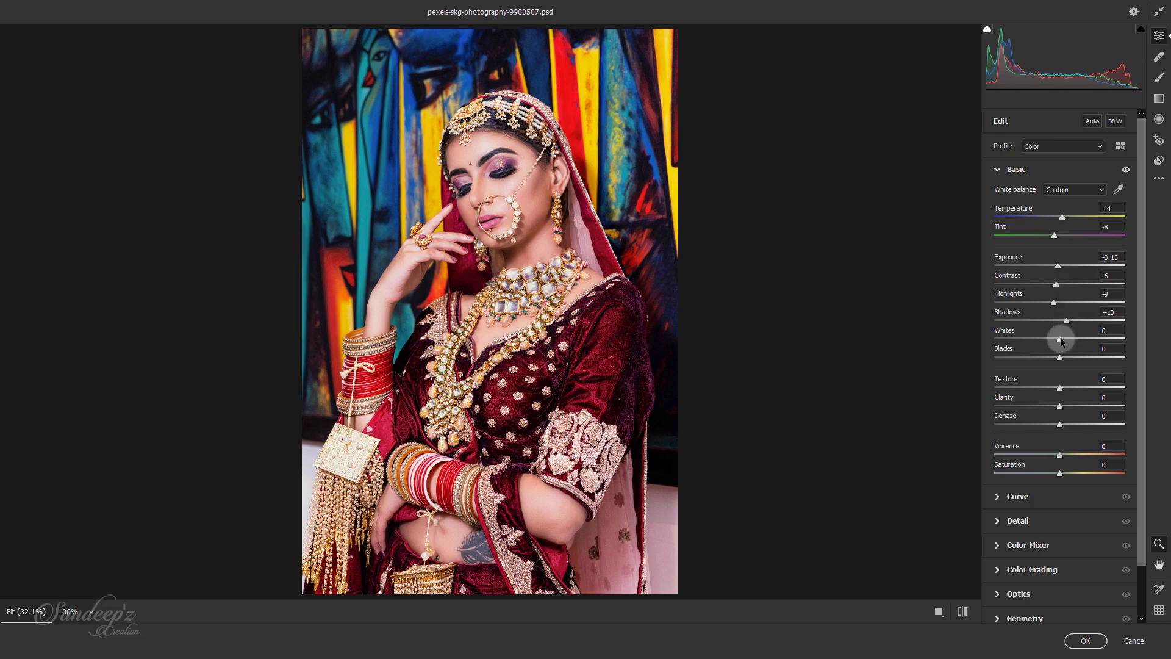
- In the Basic adjustments, set Whites to -5, Blacks to -20, Texture to +10 and Dehaze to +10
drag(1058, 341, 1057, 367)
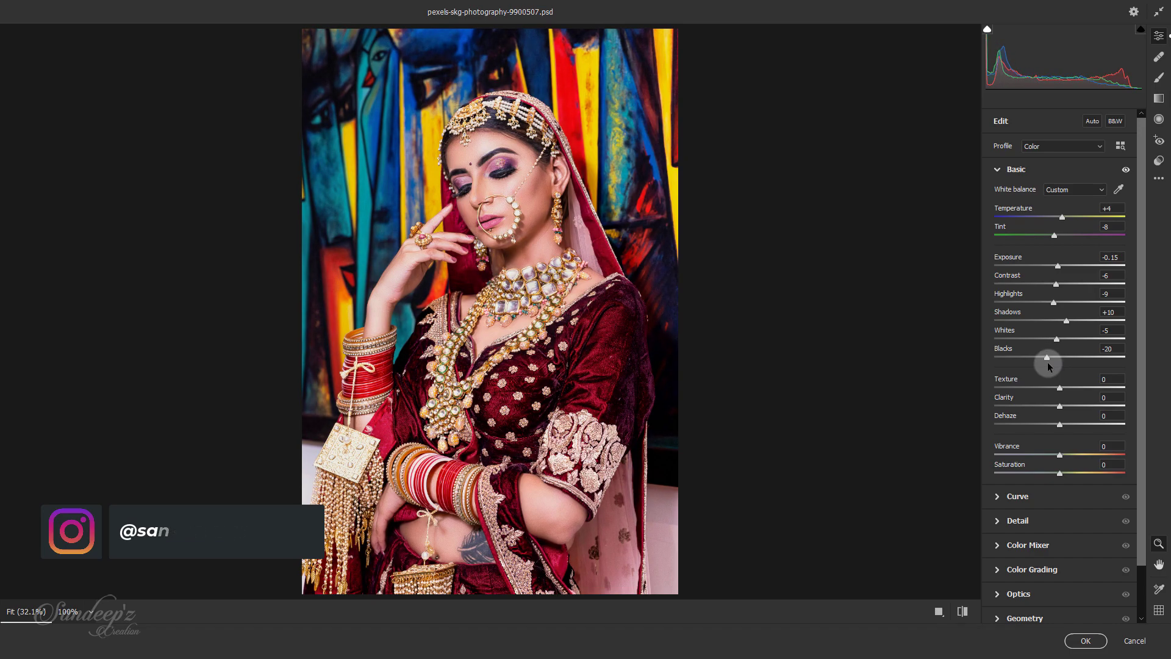
click(1107, 379)
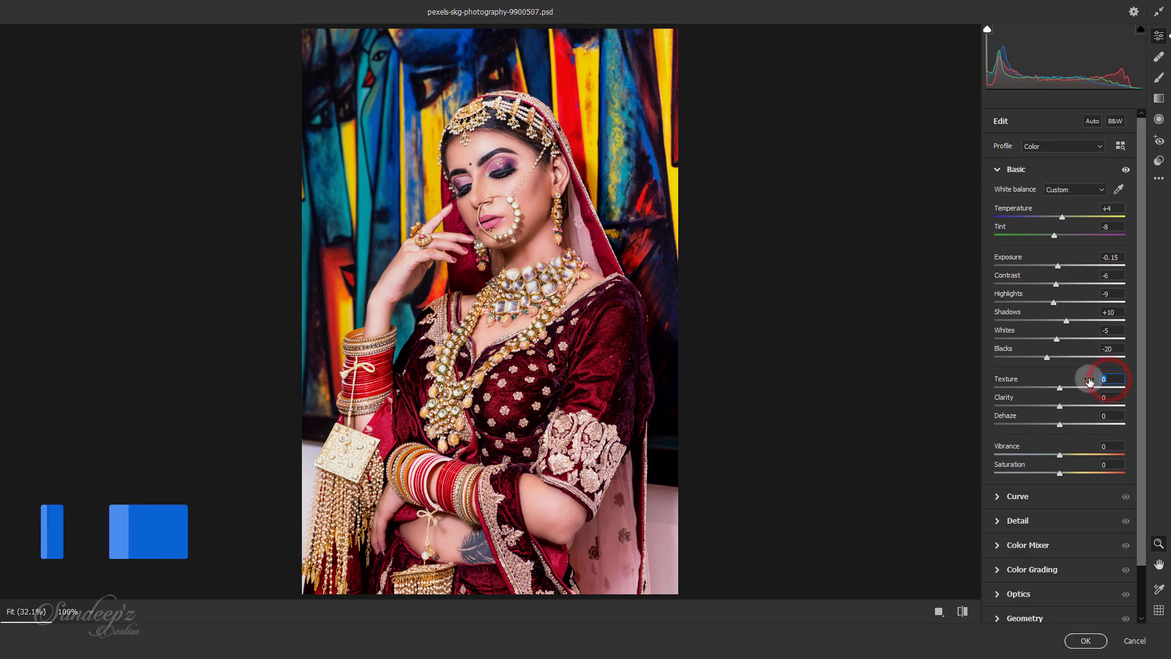
text(10)
click(1113, 415)
text(10)
- Set the photo's overall Vibrance to +20 and Saturation to -10
click(1110, 446)
text(20)
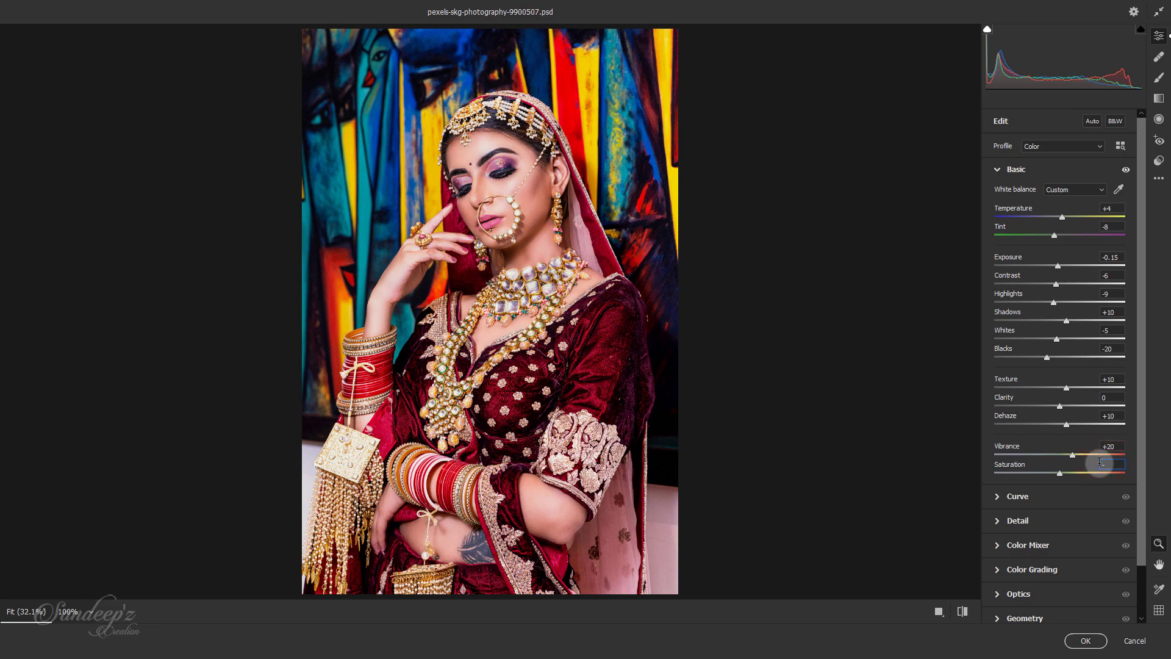
click(1099, 461)
text(-10)
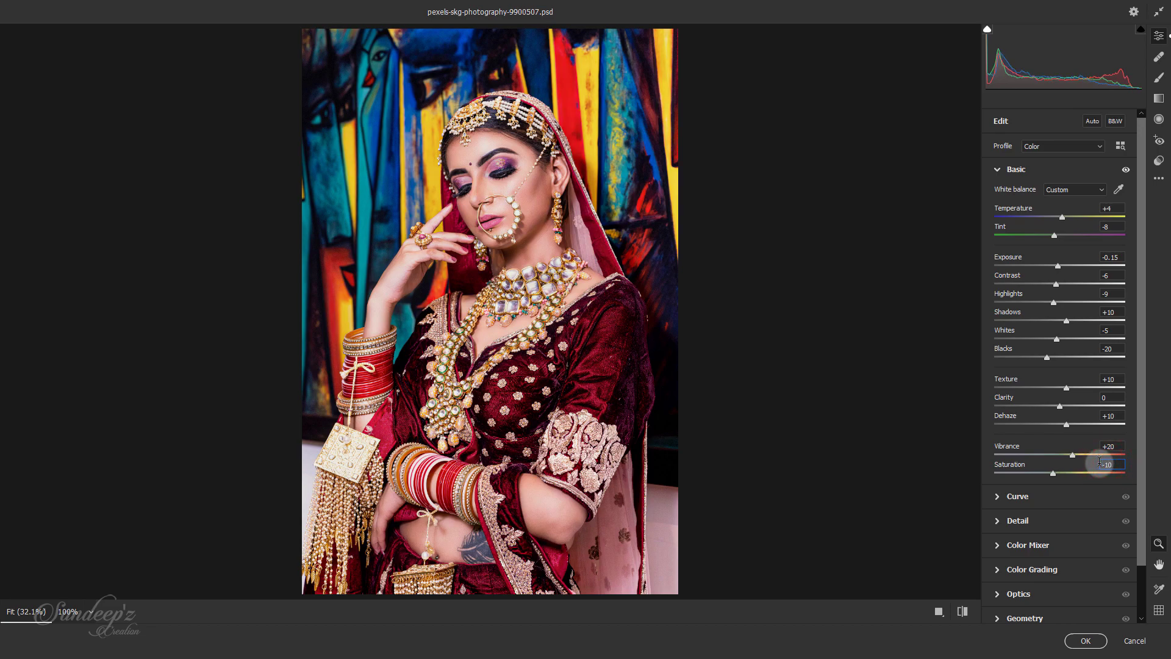
- In the Detail adjustments, set Sharpening to 30 and Noise Reduction to about 29
click(996, 170)
click(996, 219)
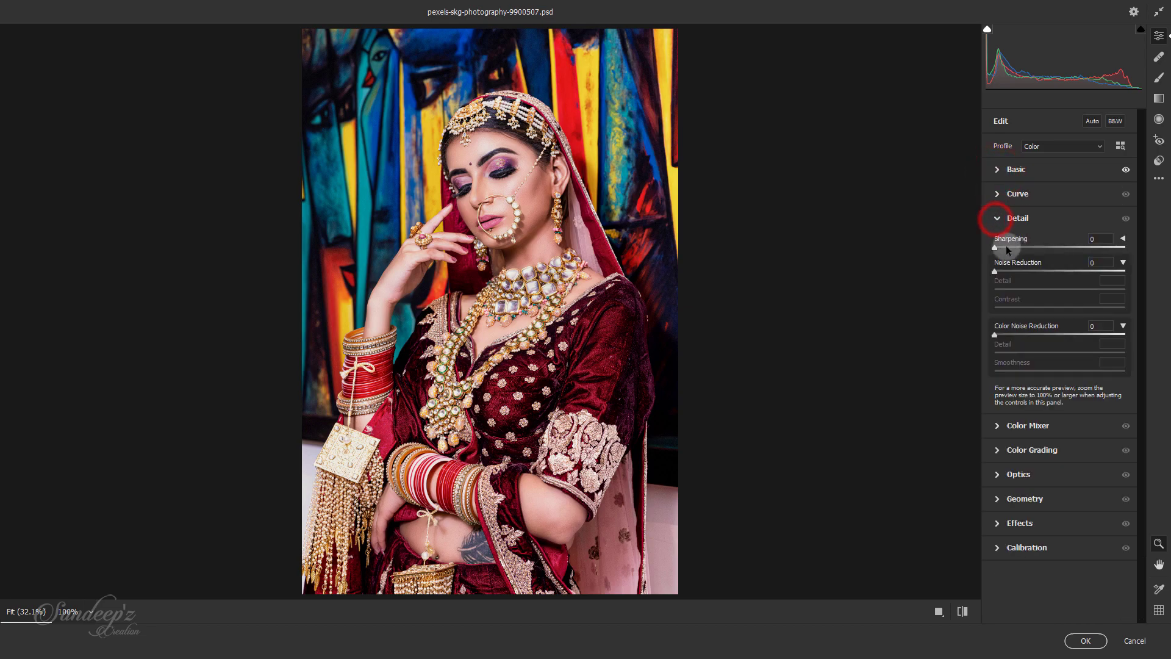
drag(994, 247, 1018, 276)
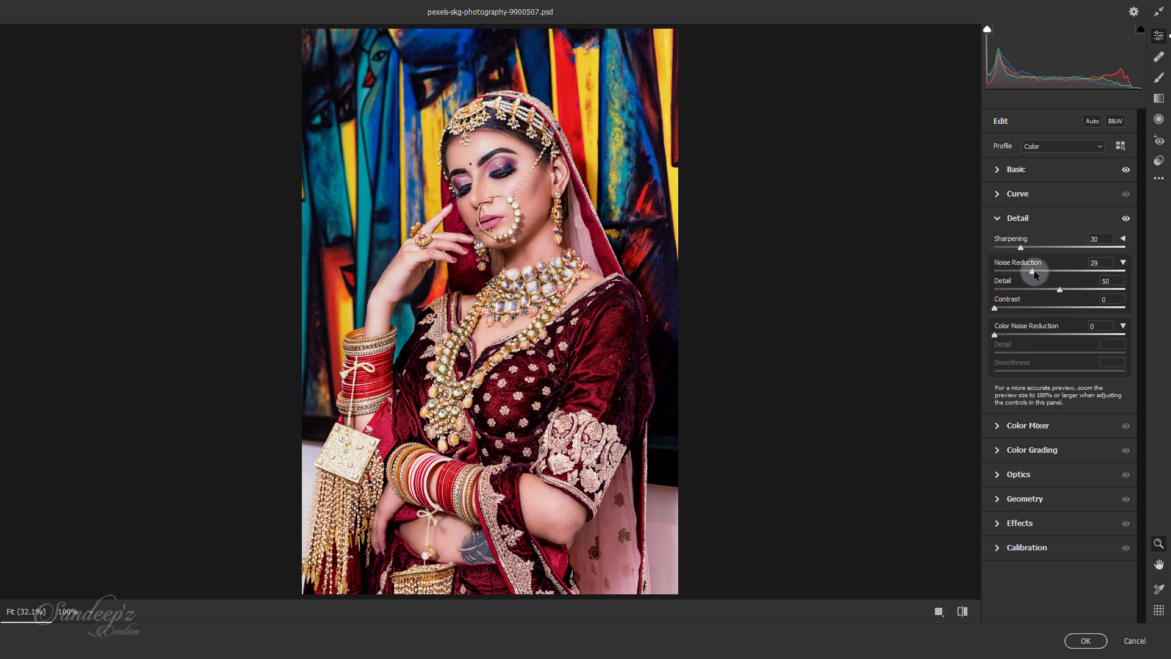
click(998, 219)
- In the Color Mixer, set the hue of Reds to +50, Aquas to +100 and Blues to -100
click(998, 242)
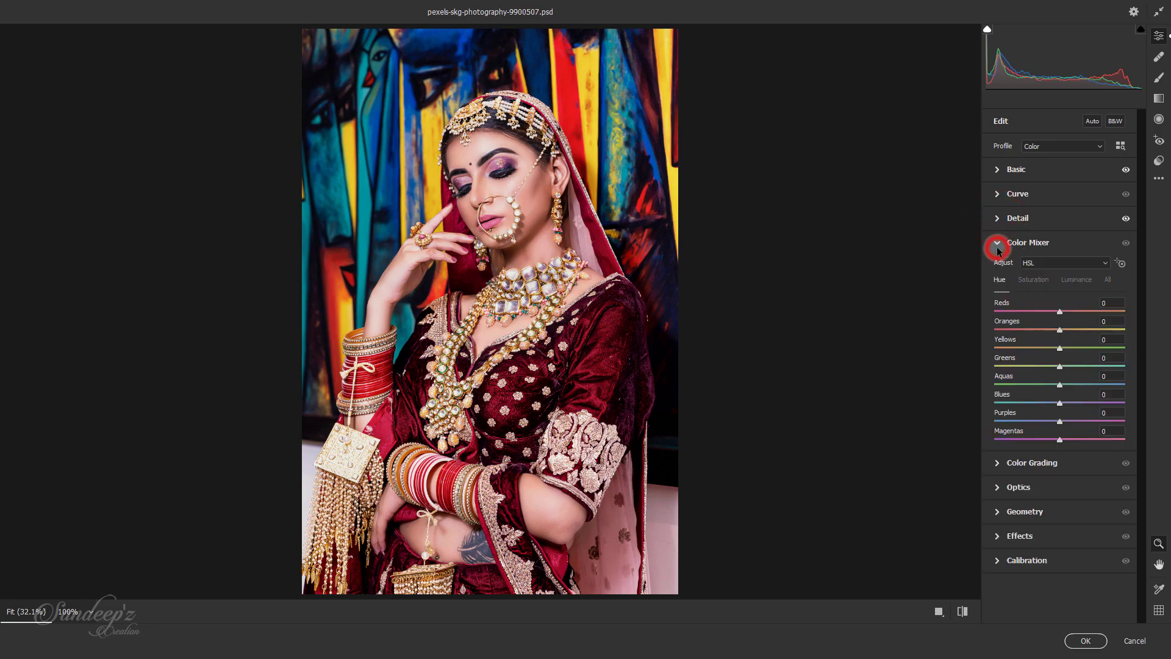
click(1111, 303)
text(50)
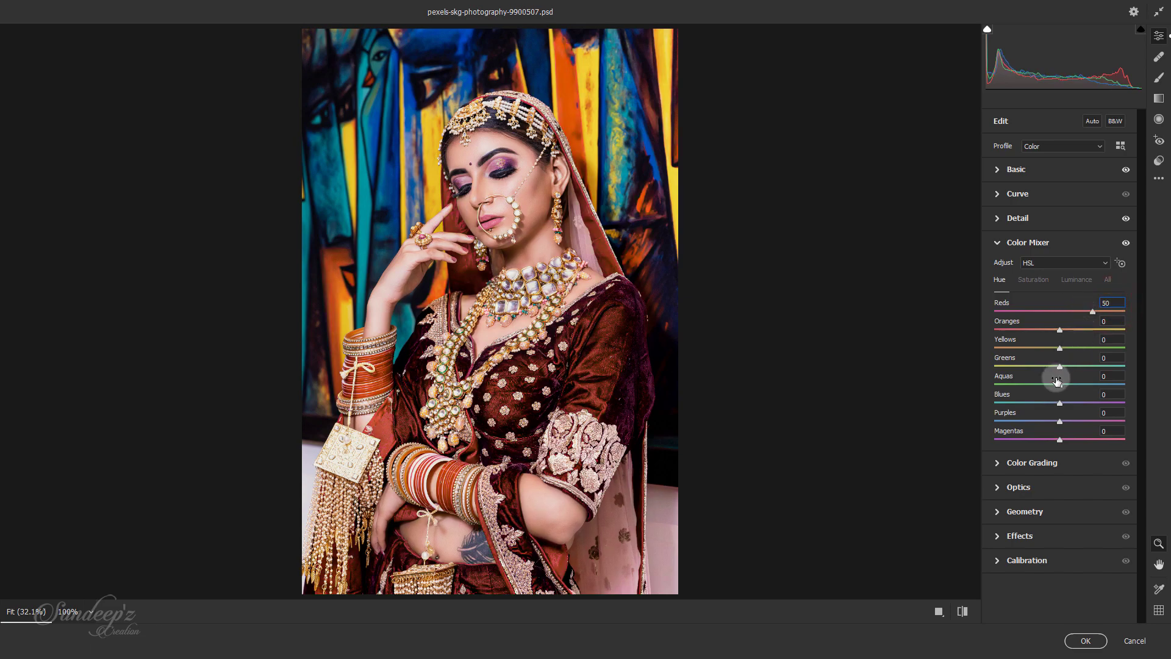
drag(1060, 386, 1161, 384)
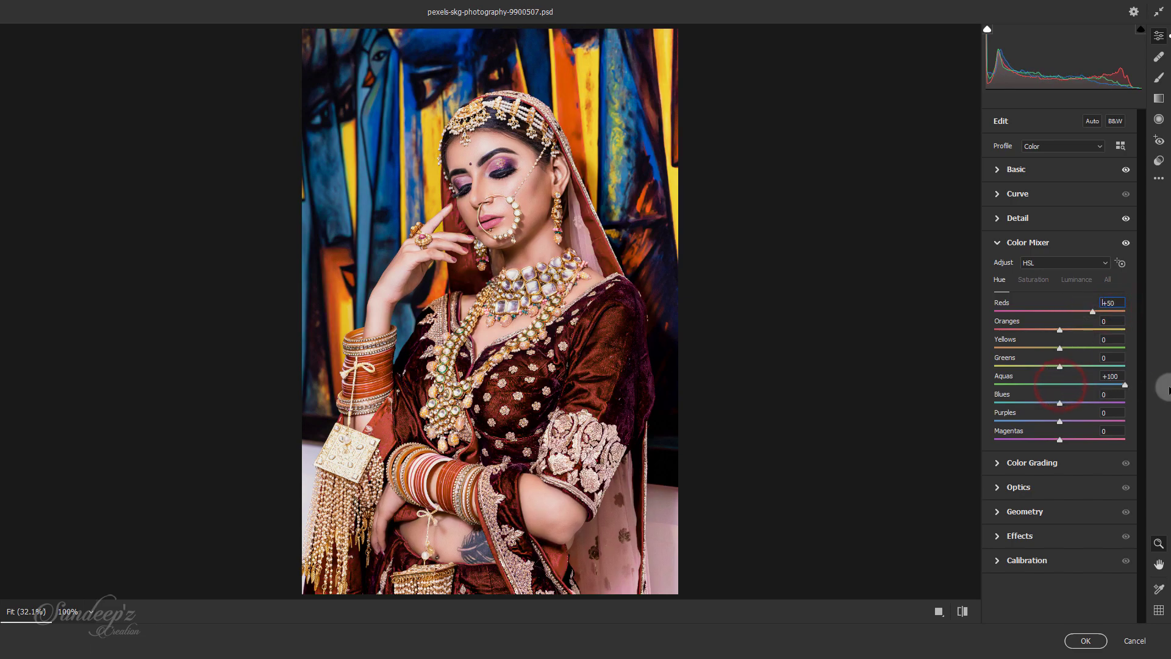
drag(1057, 405, 961, 397)
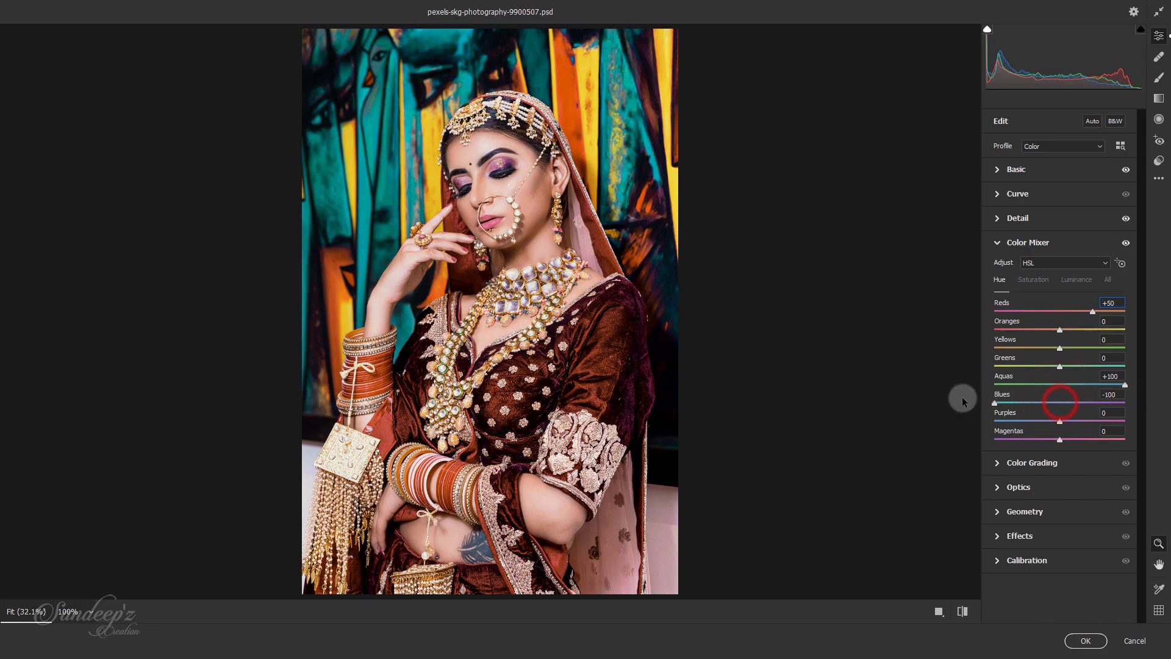
- In the Color Mixer, set the Oranges saturation to -10 and the Oranges luminance to +10
click(1033, 284)
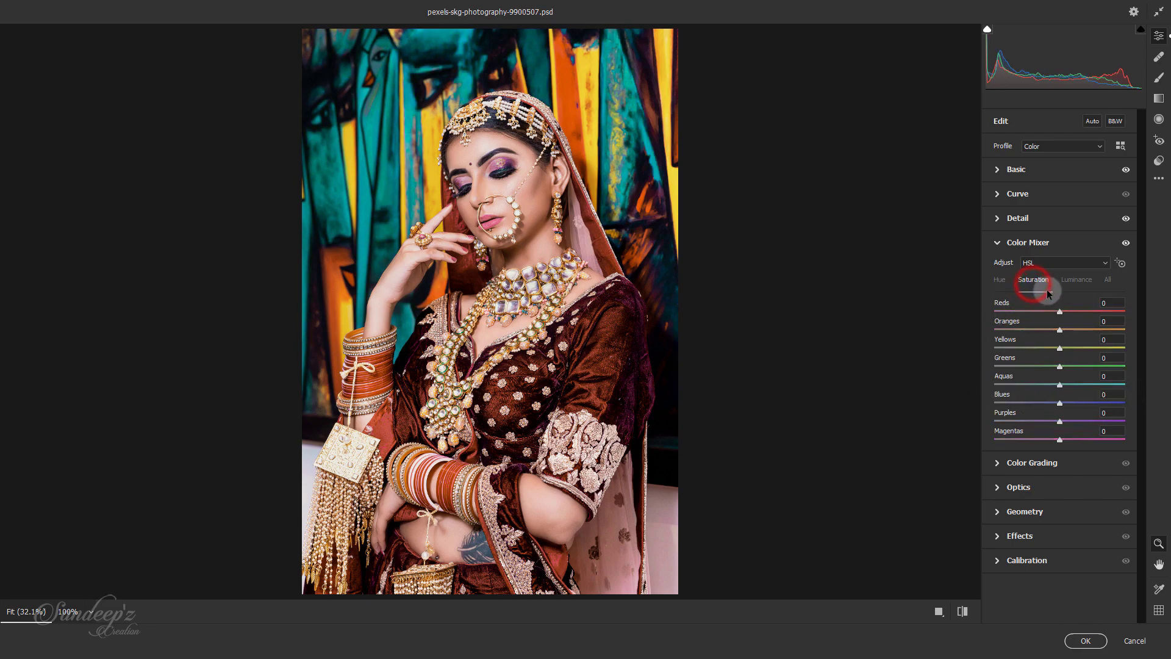
click(1107, 322)
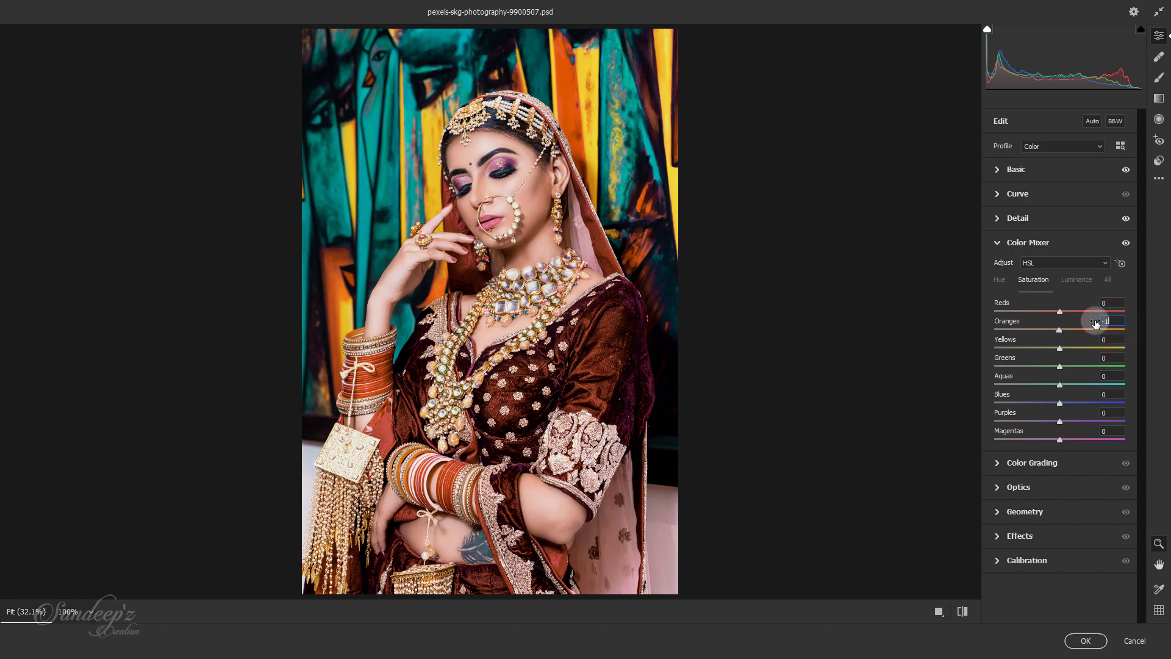
text(-10)
click(1076, 279)
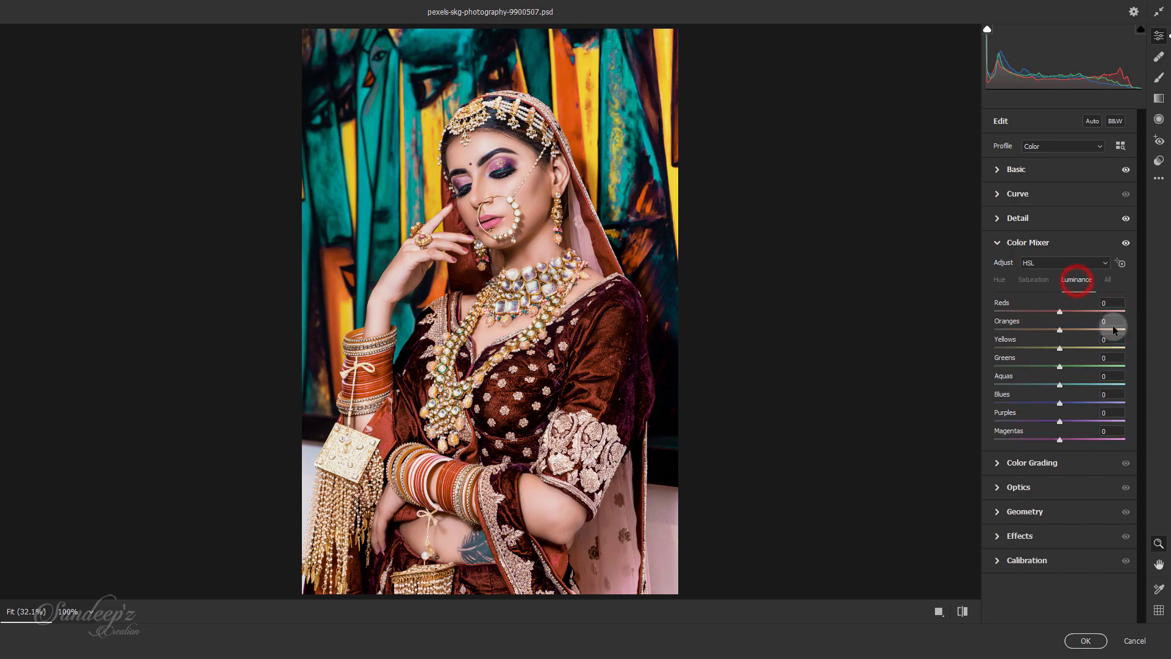
click(1113, 326)
text(10)
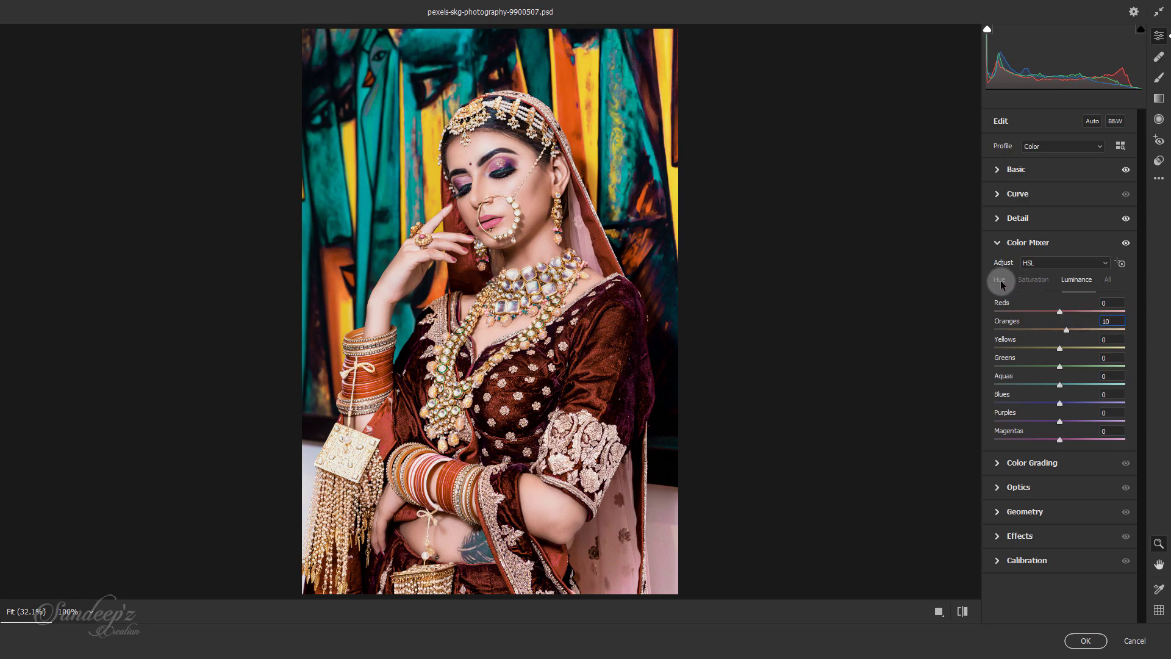
click(1000, 280)
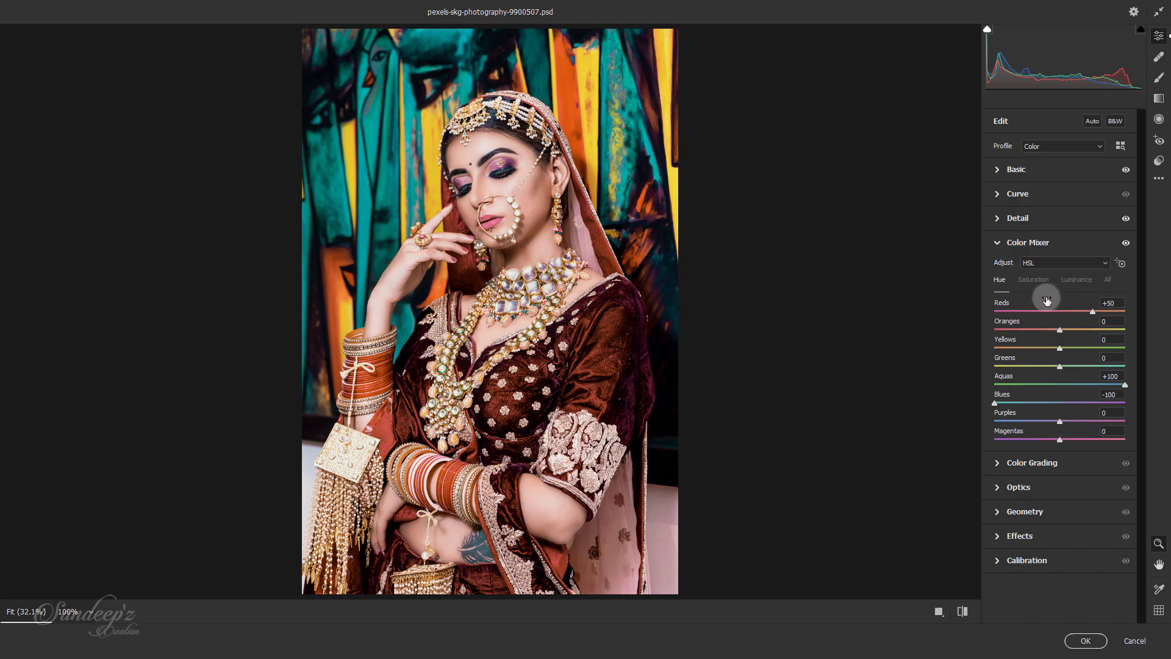
click(1033, 279)
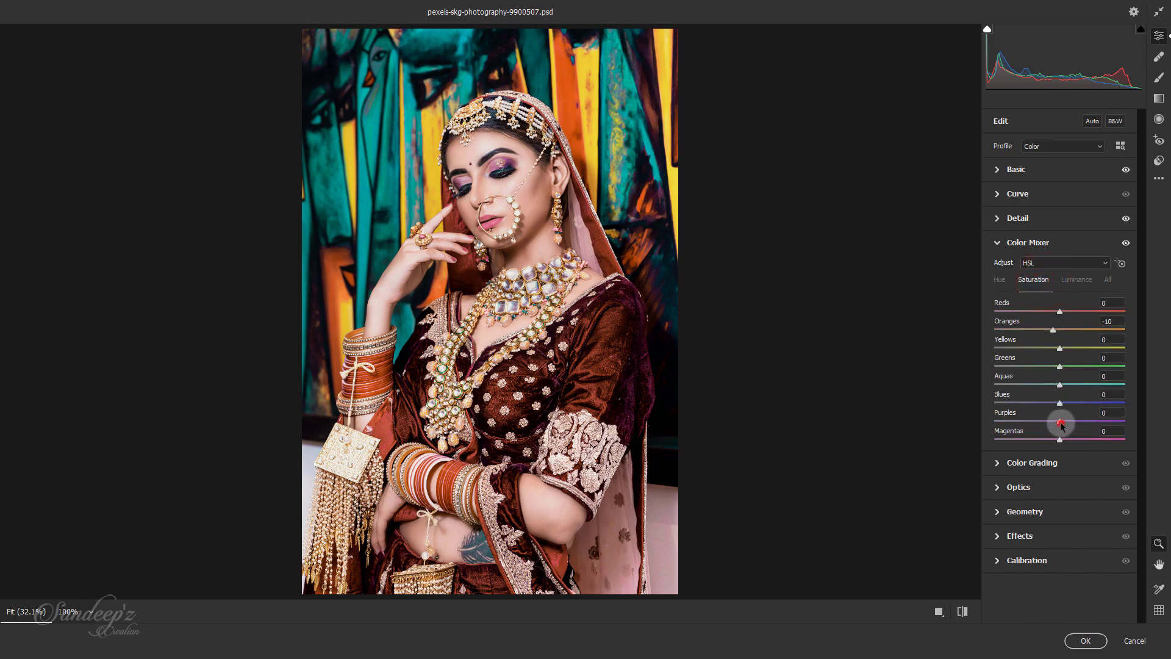
click(1117, 414)
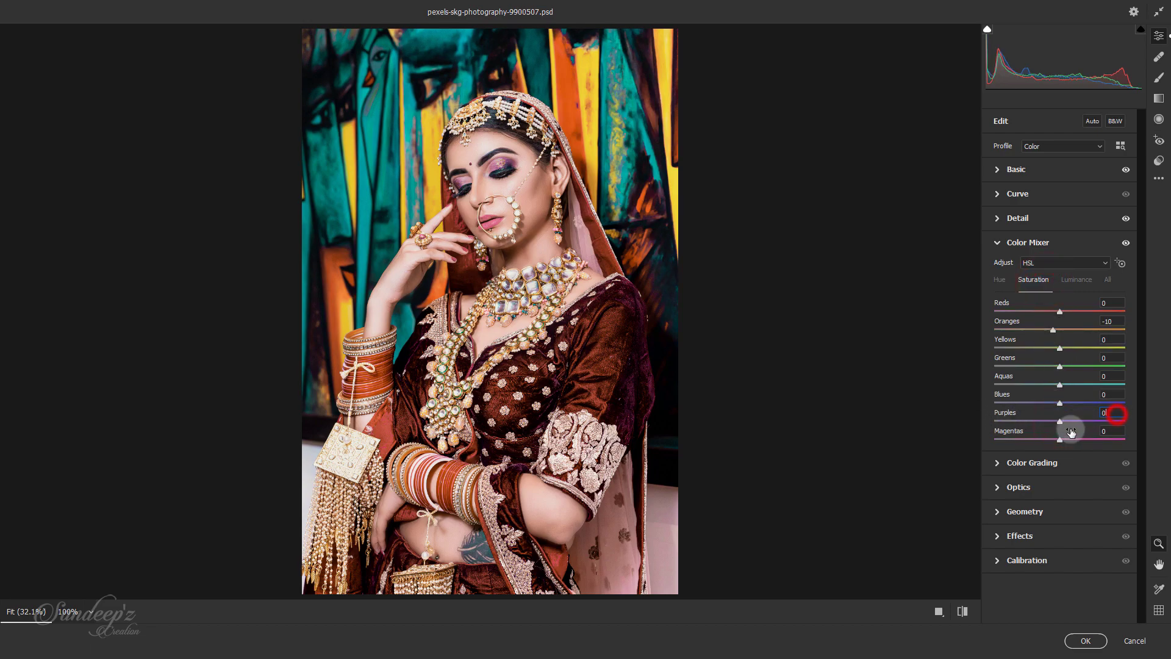
drag(1059, 436, 957, 427)
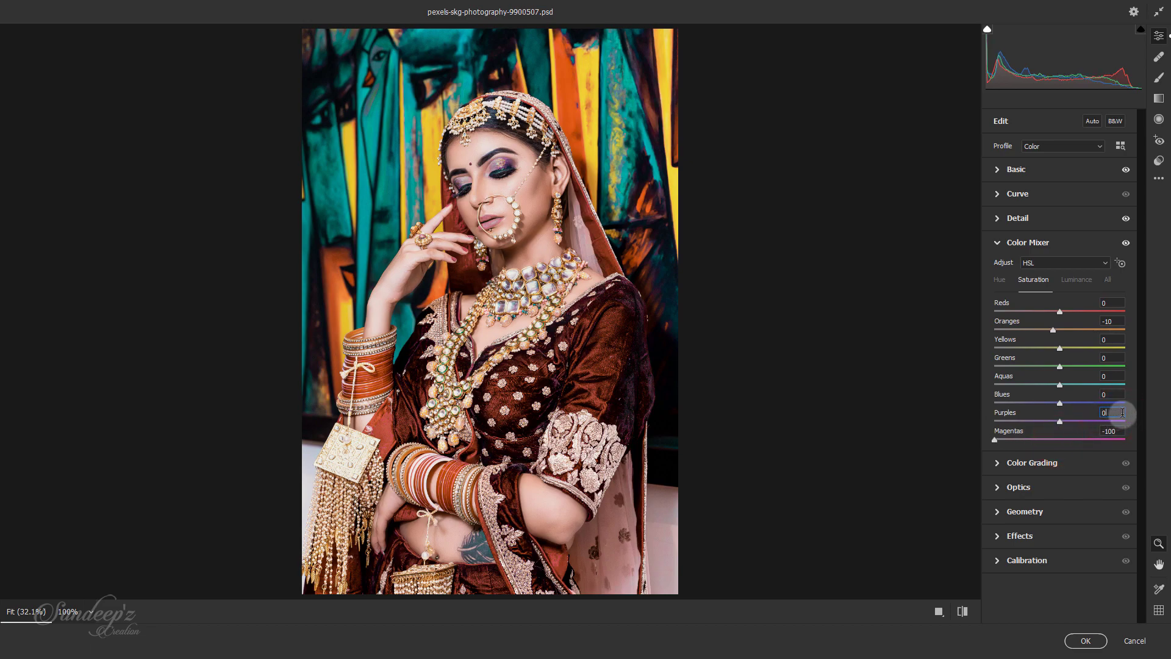
click(1111, 430)
text(0)
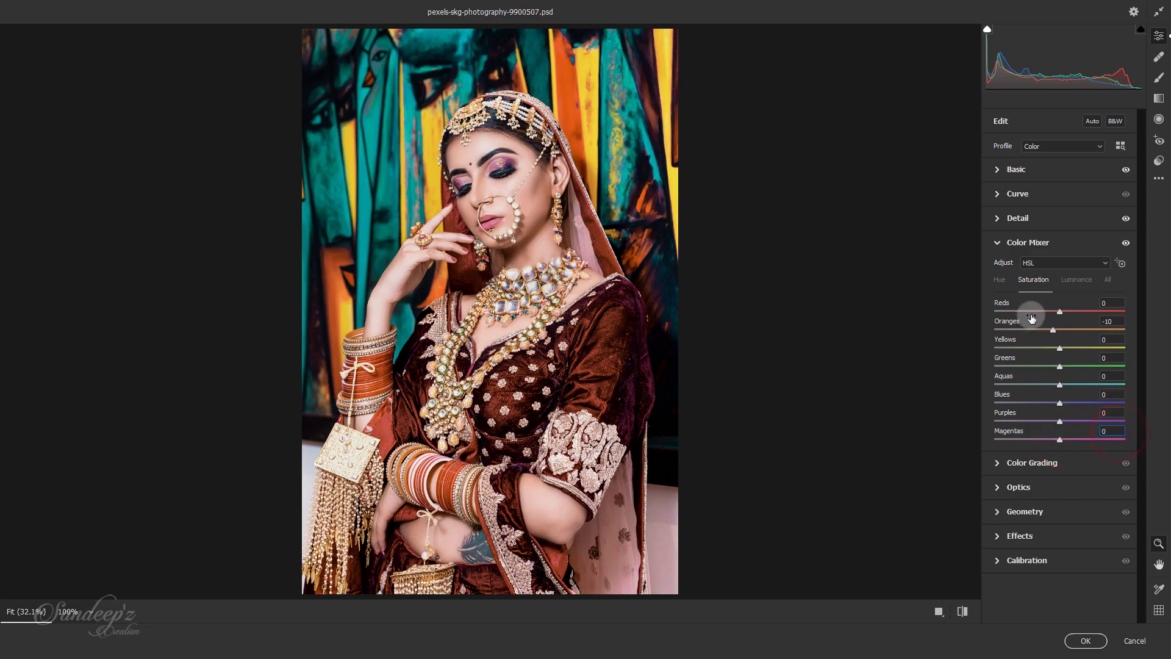
click(999, 279)
- In Color Grading, tint the shadows with hue 30 and saturation 10
click(998, 243)
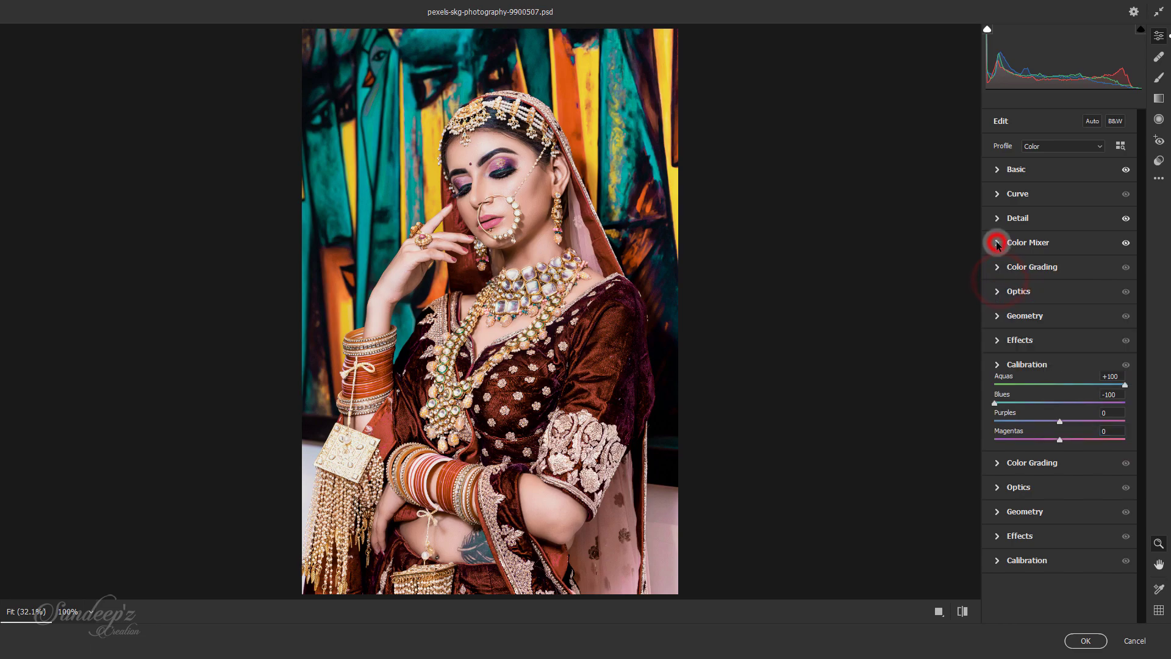
click(997, 267)
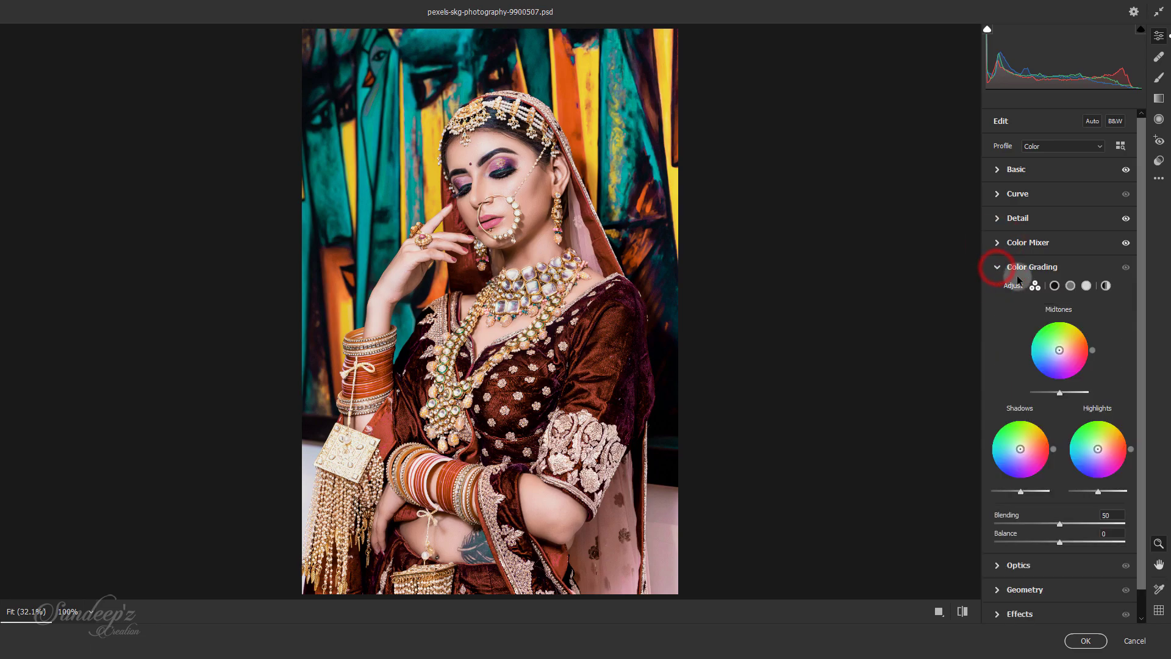
click(1052, 287)
click(1103, 449)
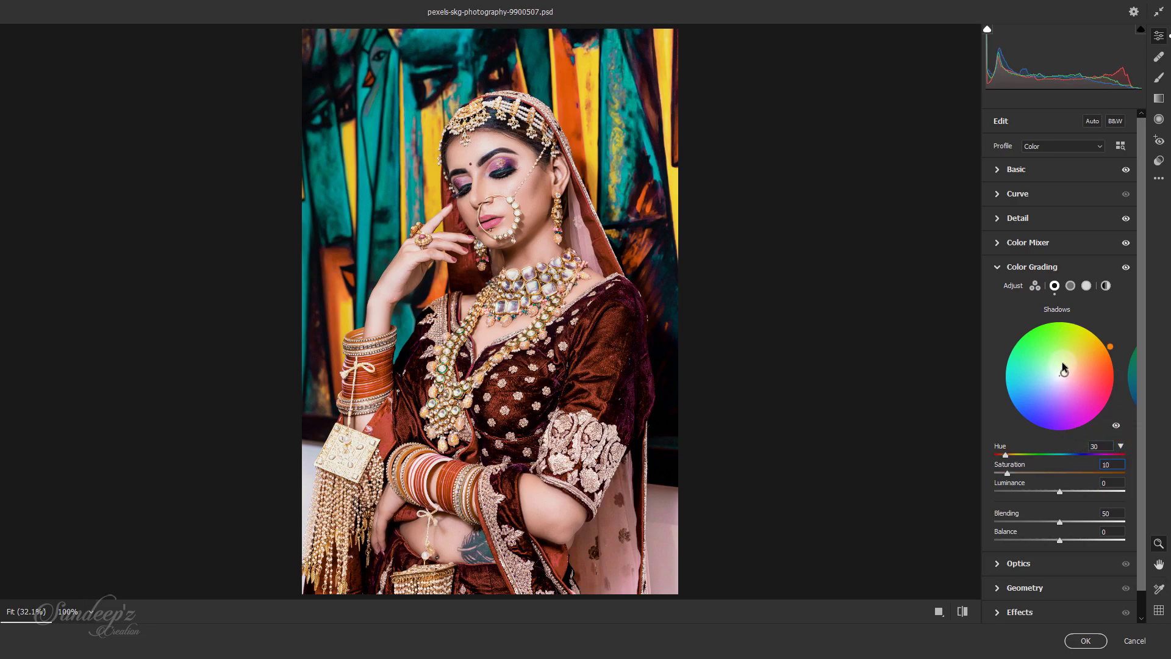
- In Color Grading, tint the highlights with hue 230 and saturation 10
click(1086, 287)
click(1096, 448)
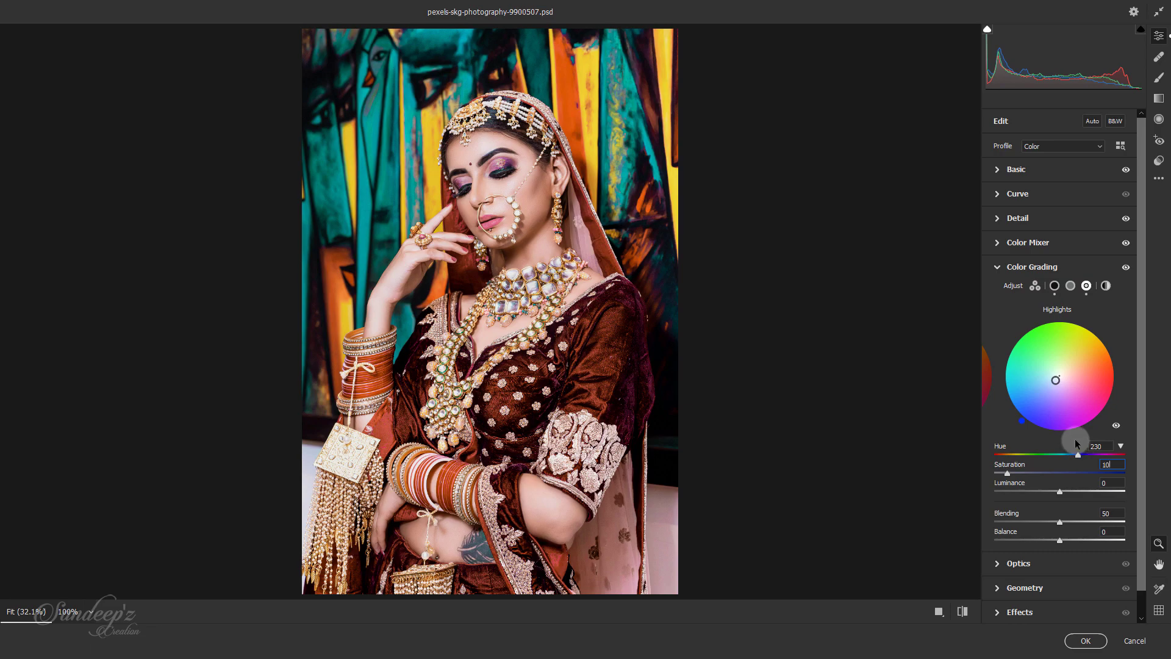
click(998, 269)
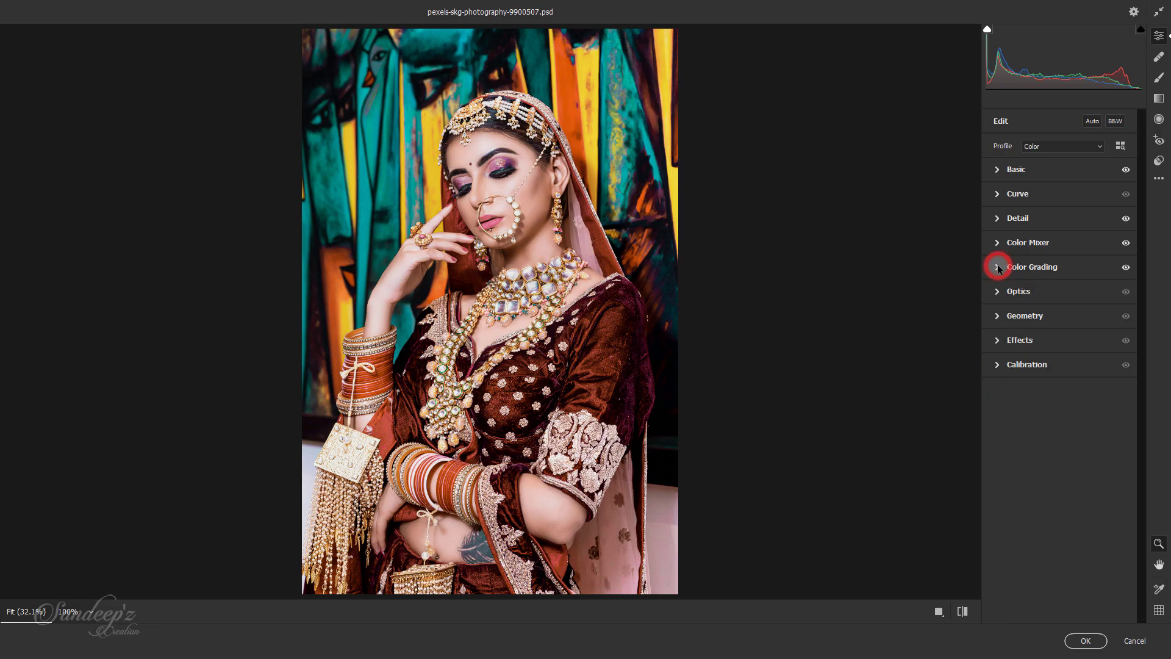
click(997, 291)
mouse_move(1060, 345)
mouse_down()
mouse_move(956, 339)
mouse_move(1067, 345)
mouse_up()
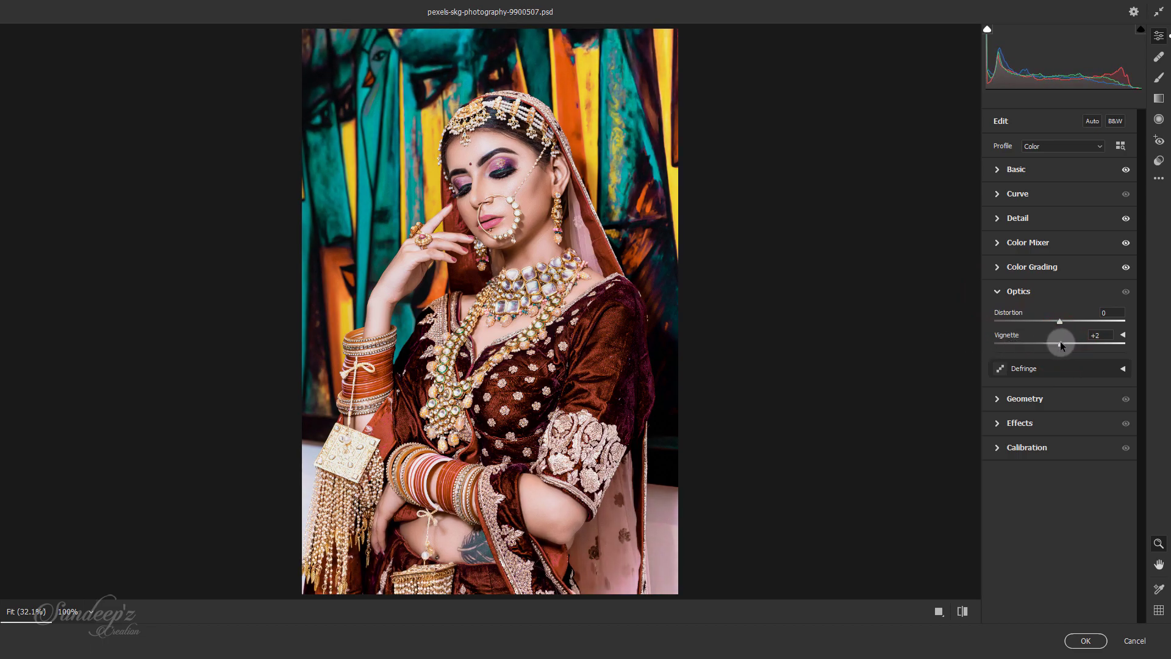
click(997, 291)
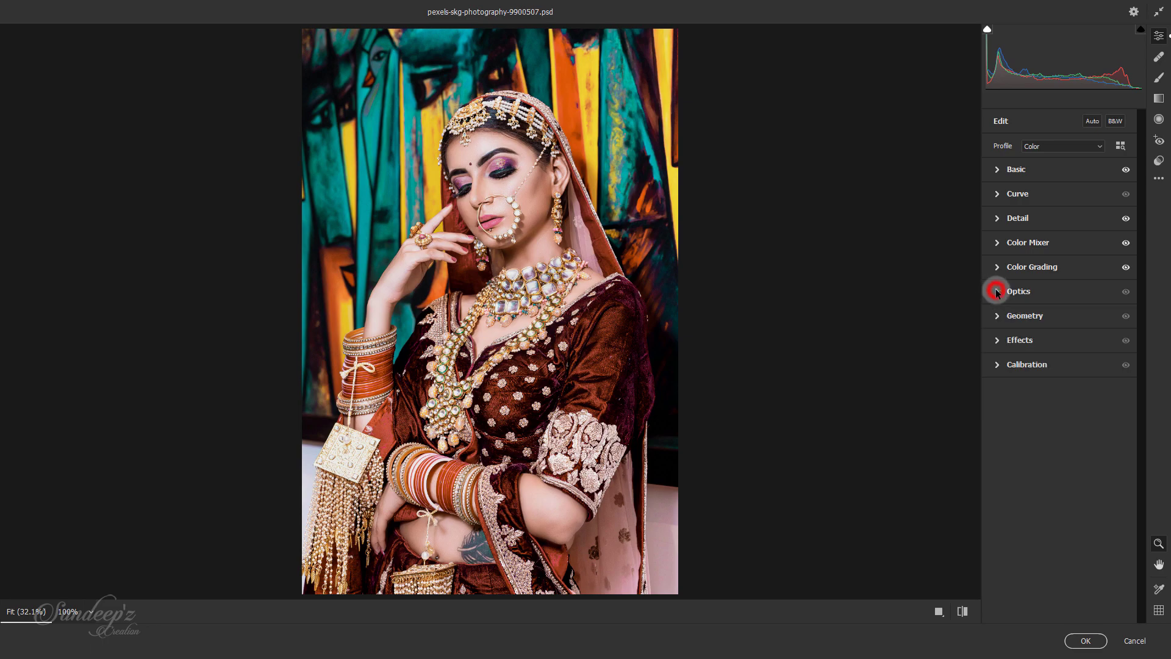
- Darken the photo's lower-right corner with a diagonal graduated filter at Exposure -2.00
click(1158, 98)
drag(675, 511, 561, 461)
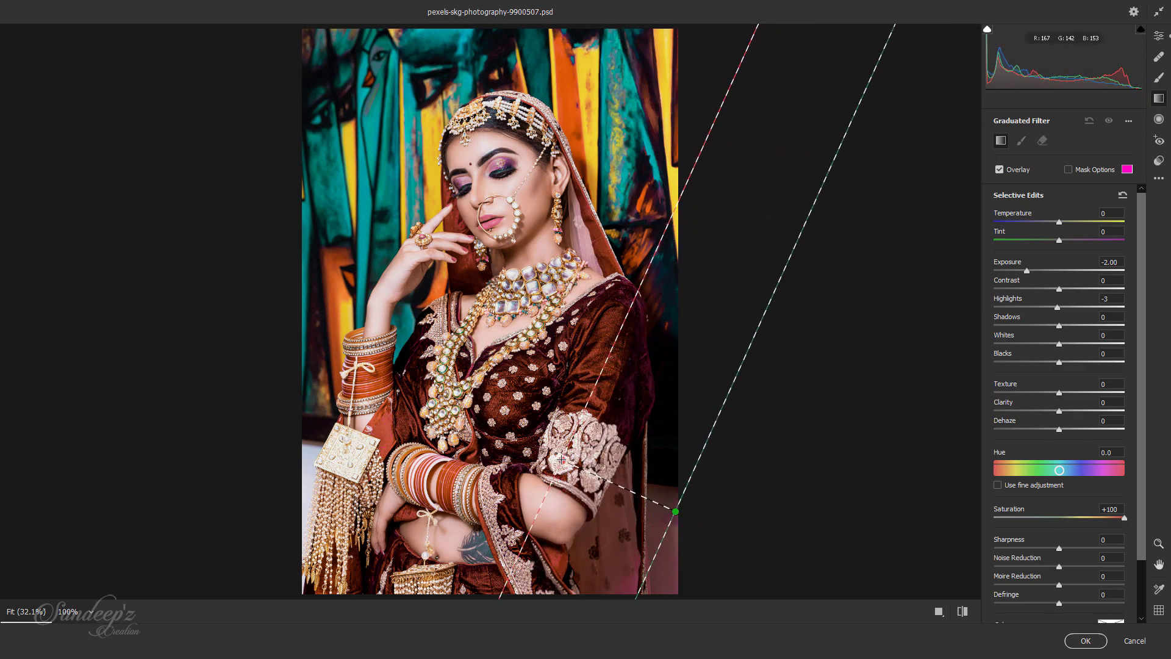
mouse_move(1026, 272)
mouse_down()
mouse_move(995, 275)
mouse_move(1023, 280)
mouse_up()
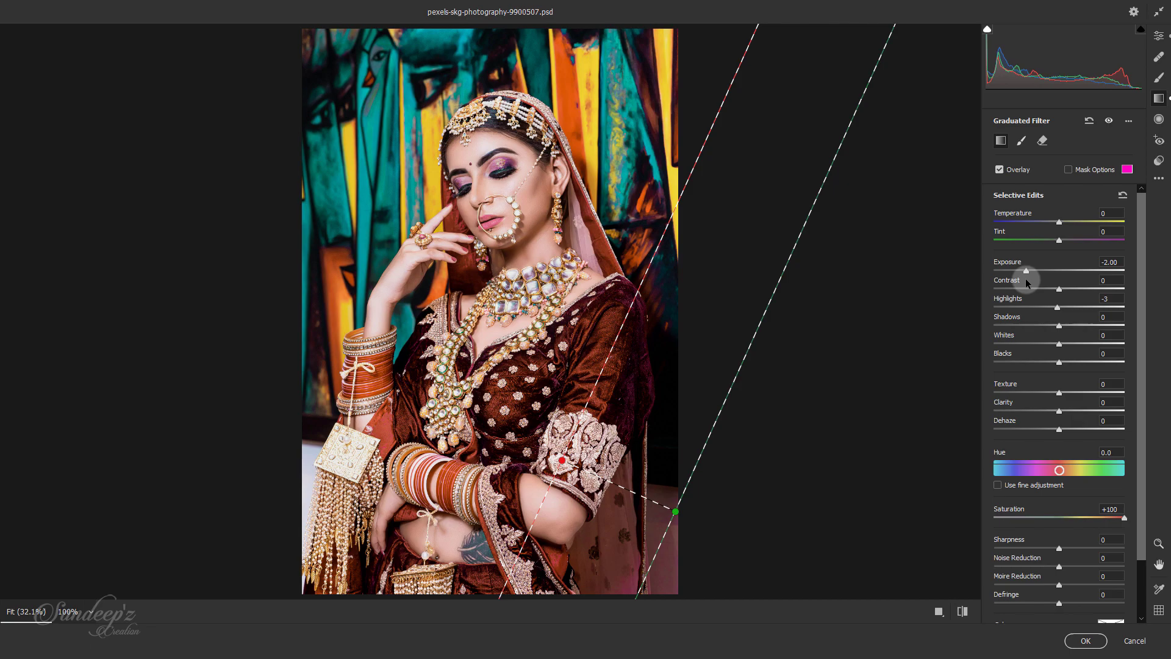
- Add graduated filters at Exposure -2.15 running inward from the photo's upper-right corner, upper-left corner and bottom edge
drag(675, 73, 534, 179)
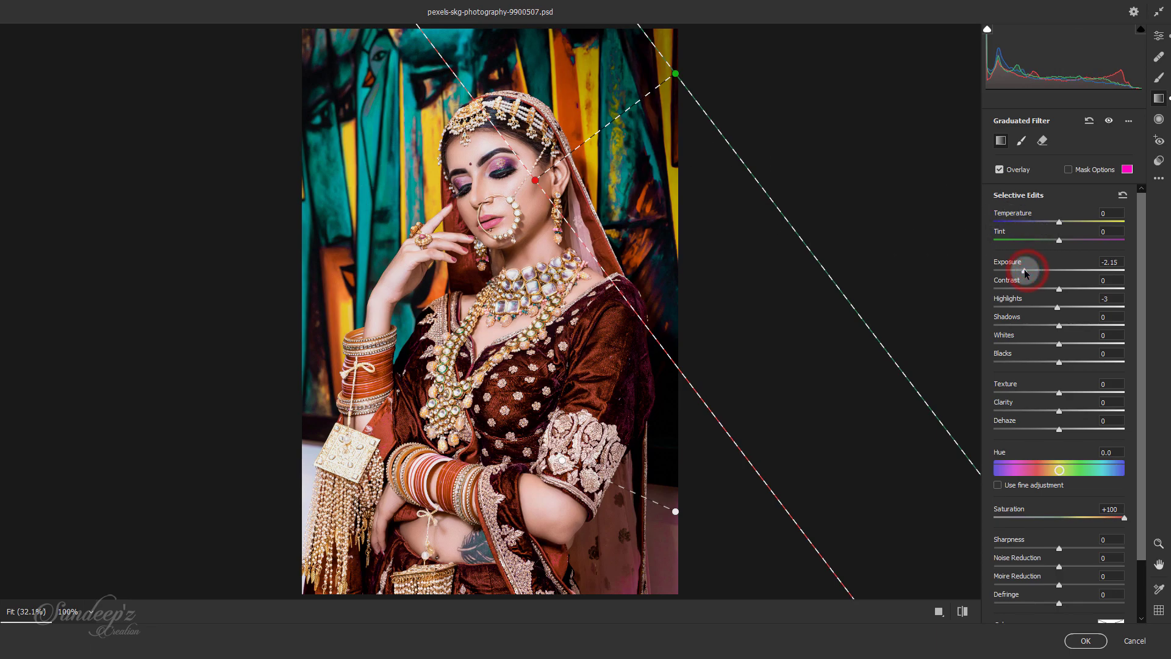
drag(341, 87, 407, 101)
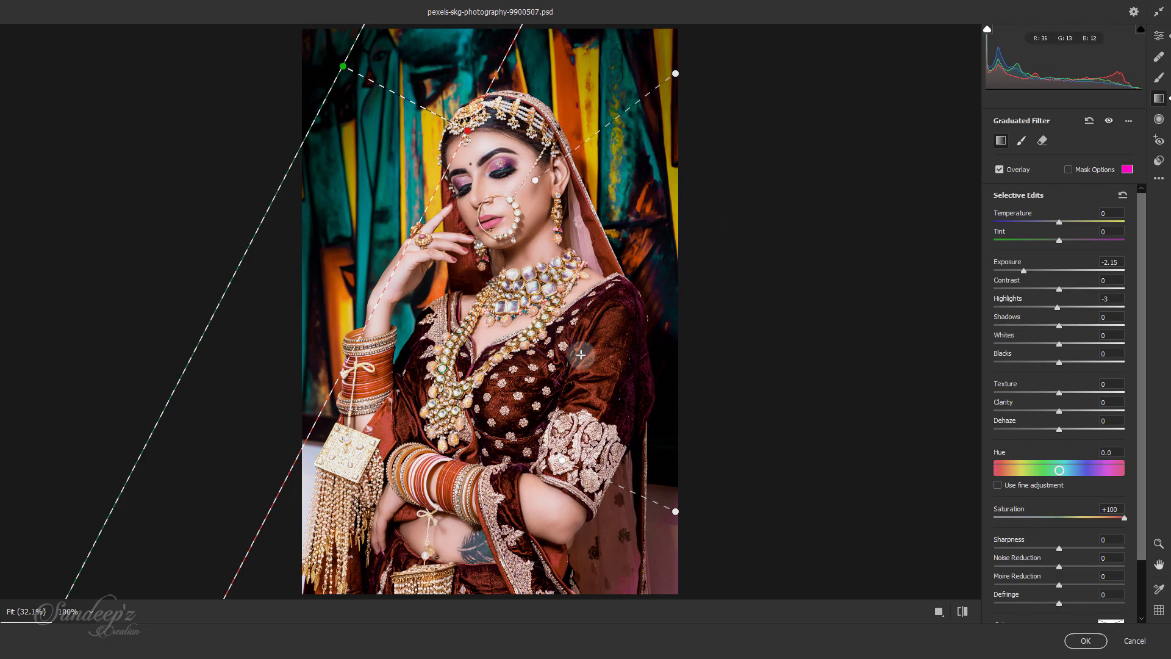
drag(412, 578, 439, 469)
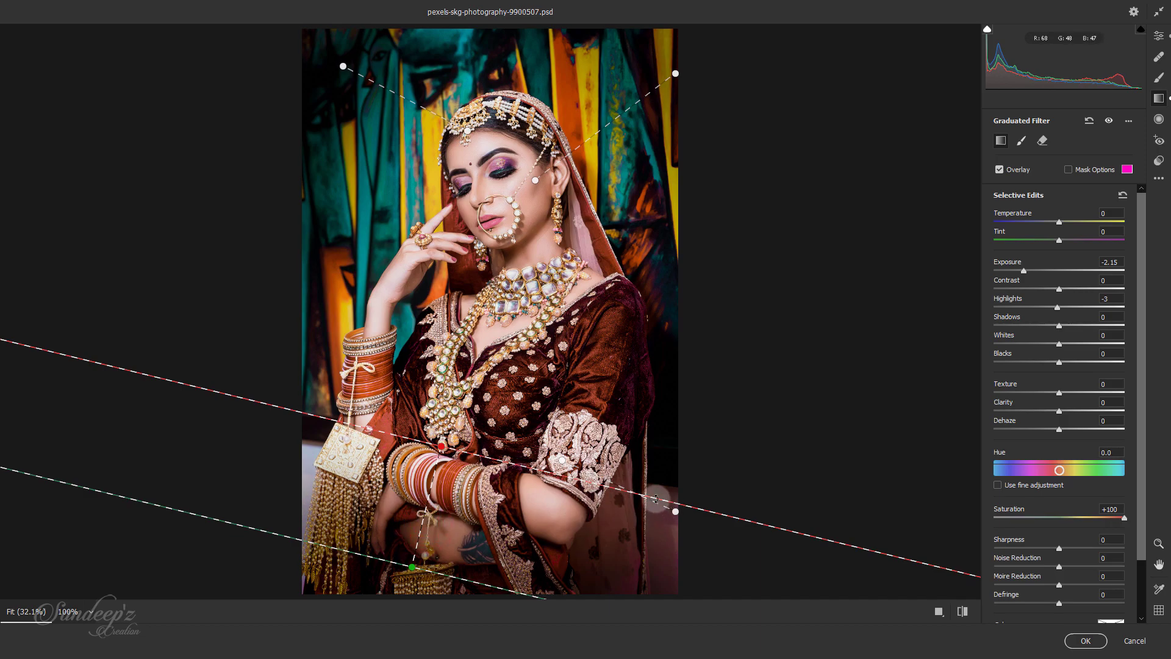
- Shift the lower-right graduated filter slightly toward the photo's centre and return to the global edit settings
click(607, 480)
drag(606, 480, 591, 467)
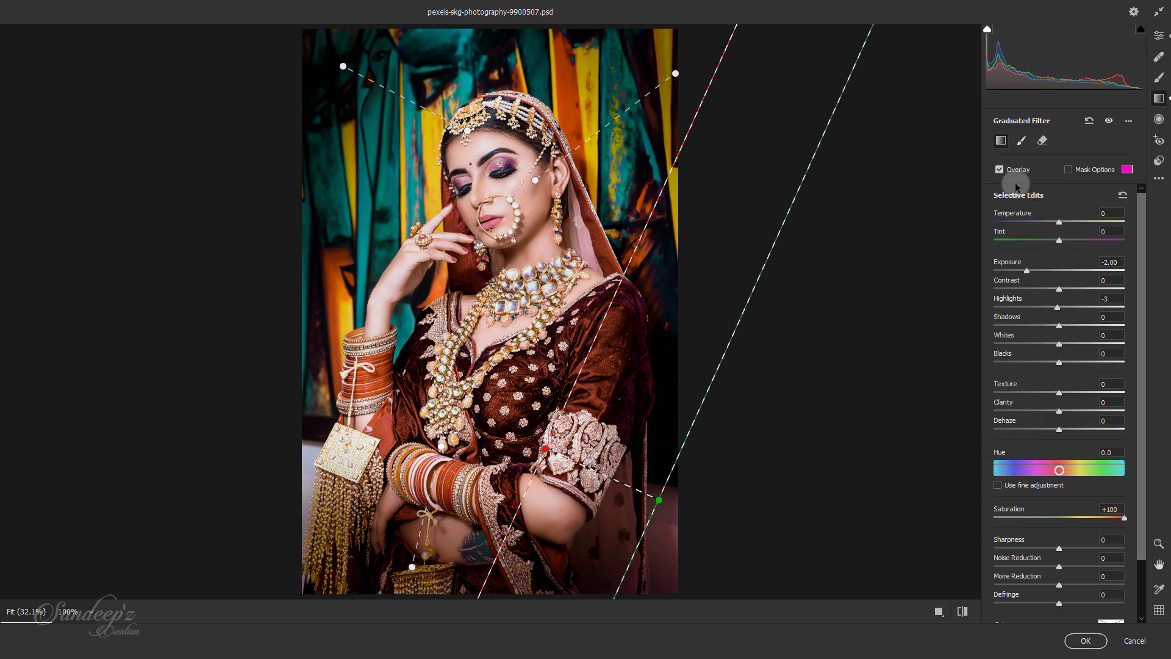
click(1159, 35)
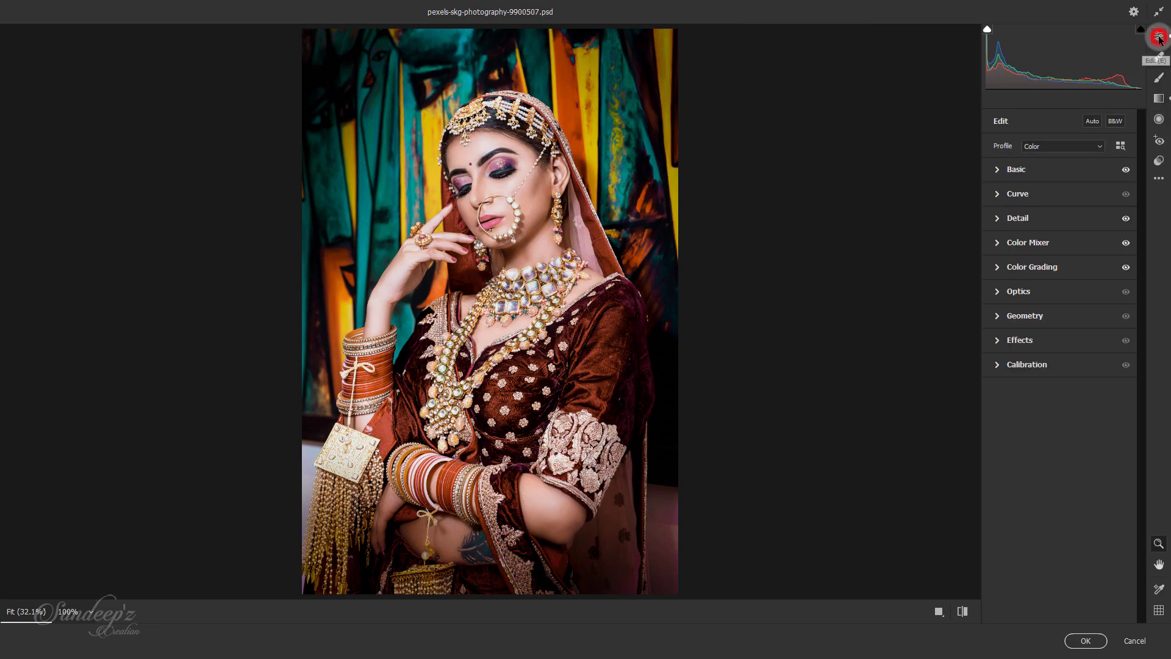
- Compare the before and after views, lower Contrast to -7 and Highlights to -12, and apply the Camera Raw filter
click(940, 612)
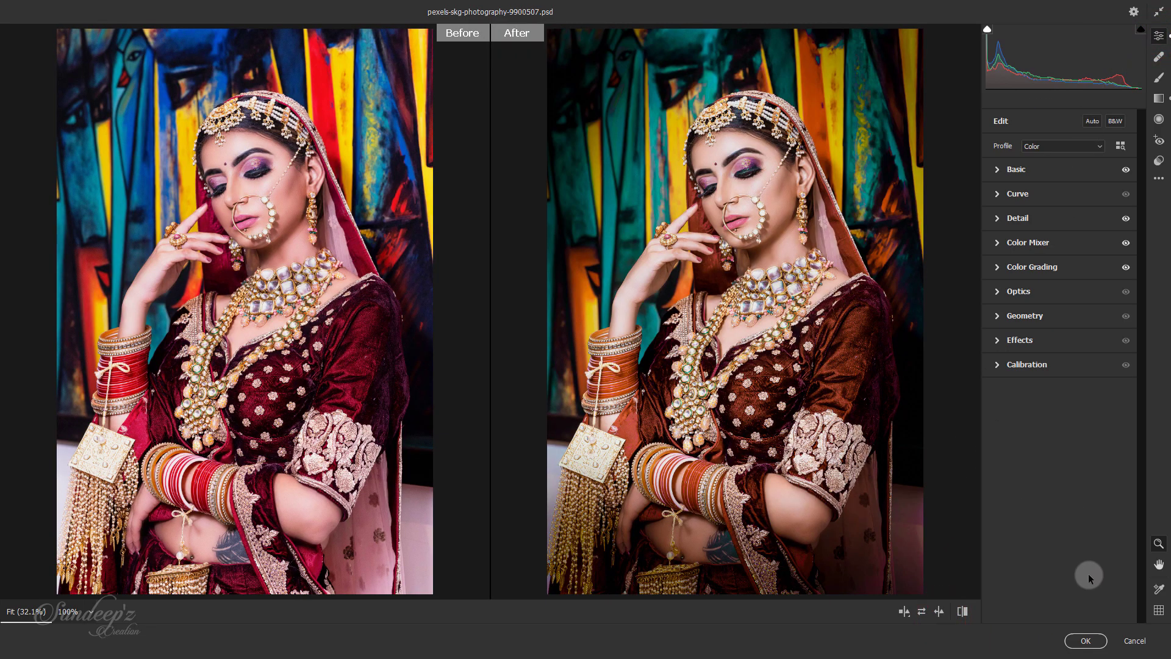
click(997, 169)
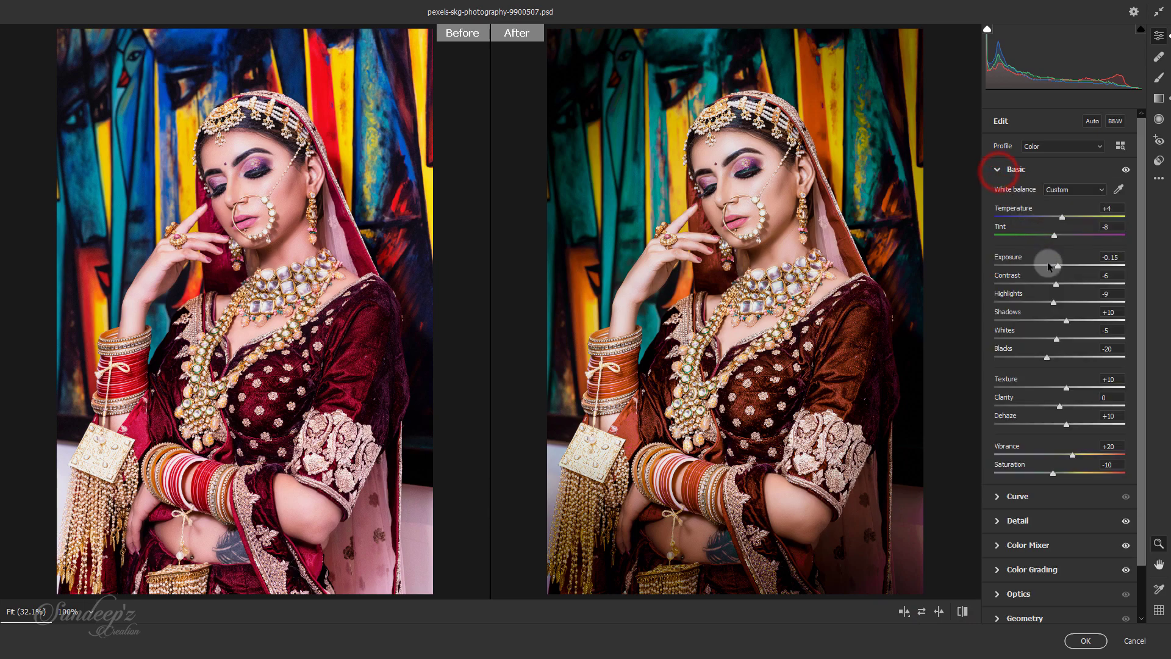
click(1055, 285)
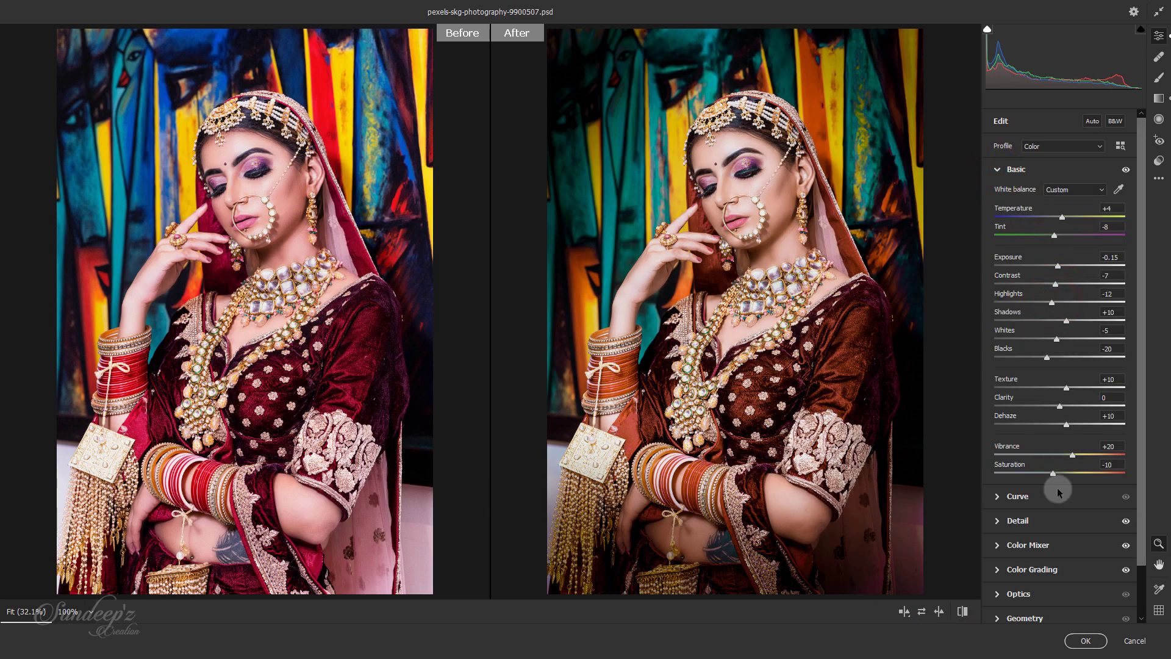
click(1073, 640)
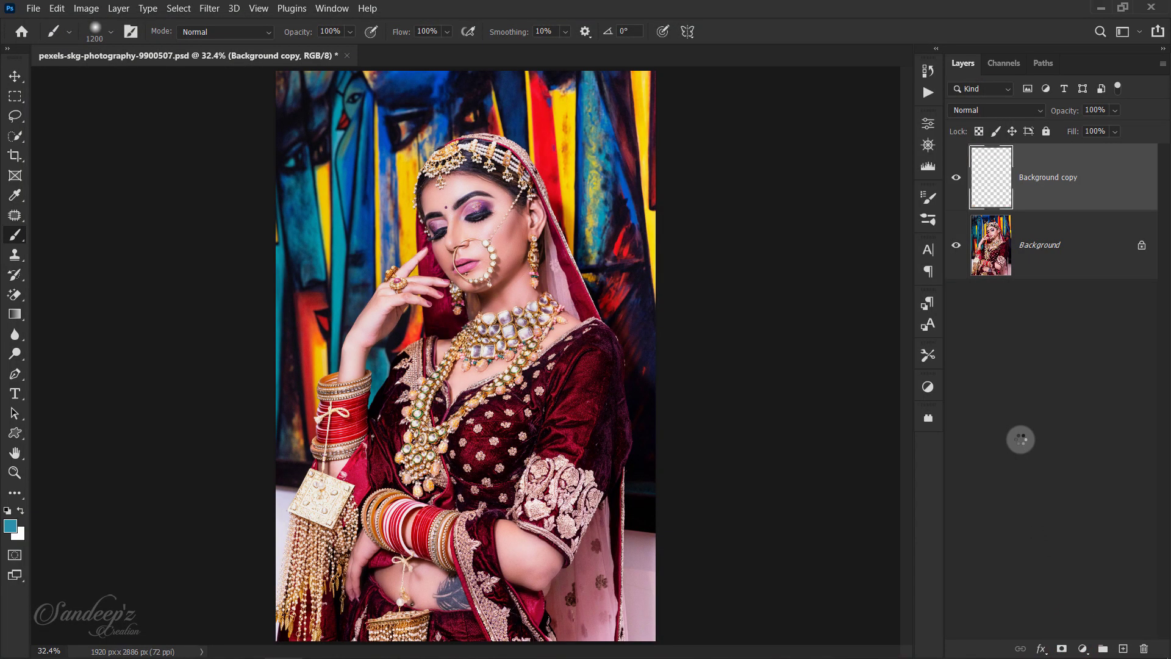
- Toggle the graded layer's visibility to compare it with the original photo, and duplicate the graded layer
click(961, 177)
click(960, 177)
drag(1089, 177, 1122, 648)
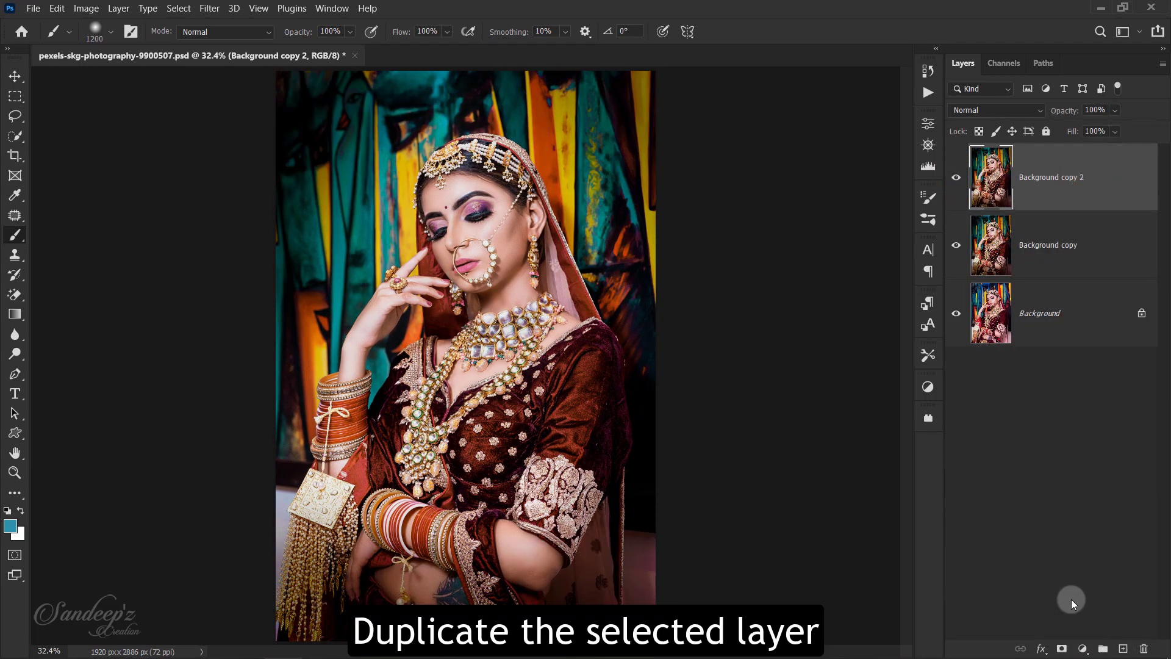
- Run the SkinFiner filter on the duplicated layer and load its My Preferences preset
click(209, 8)
mouse_move(317, 339)
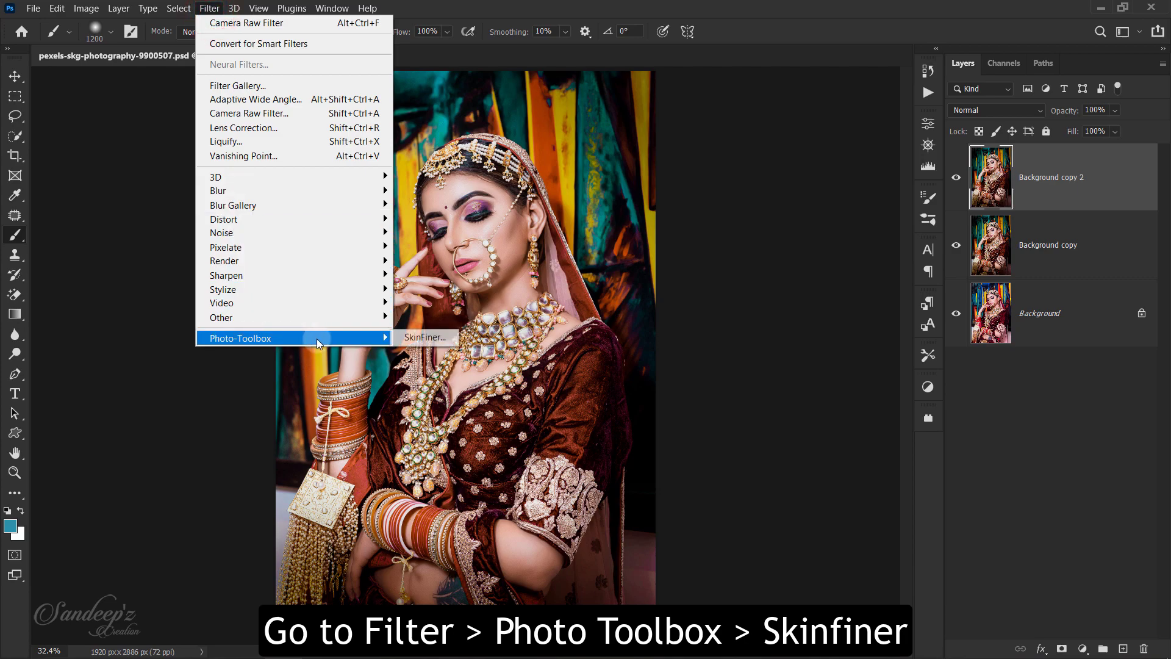
click(424, 337)
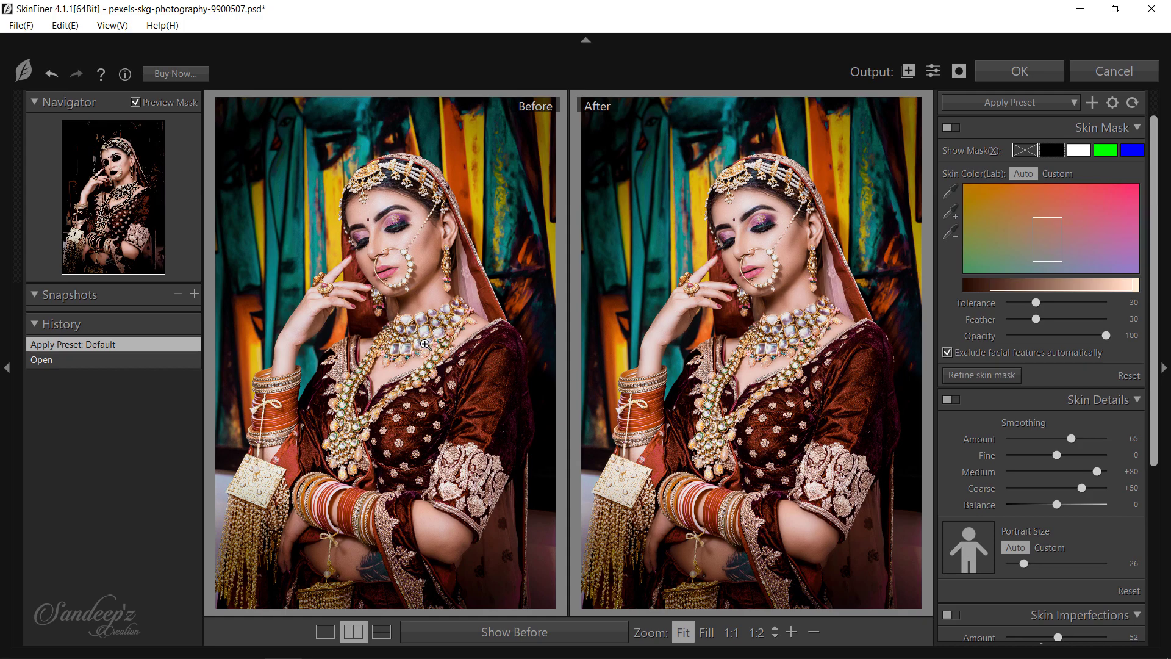
click(973, 104)
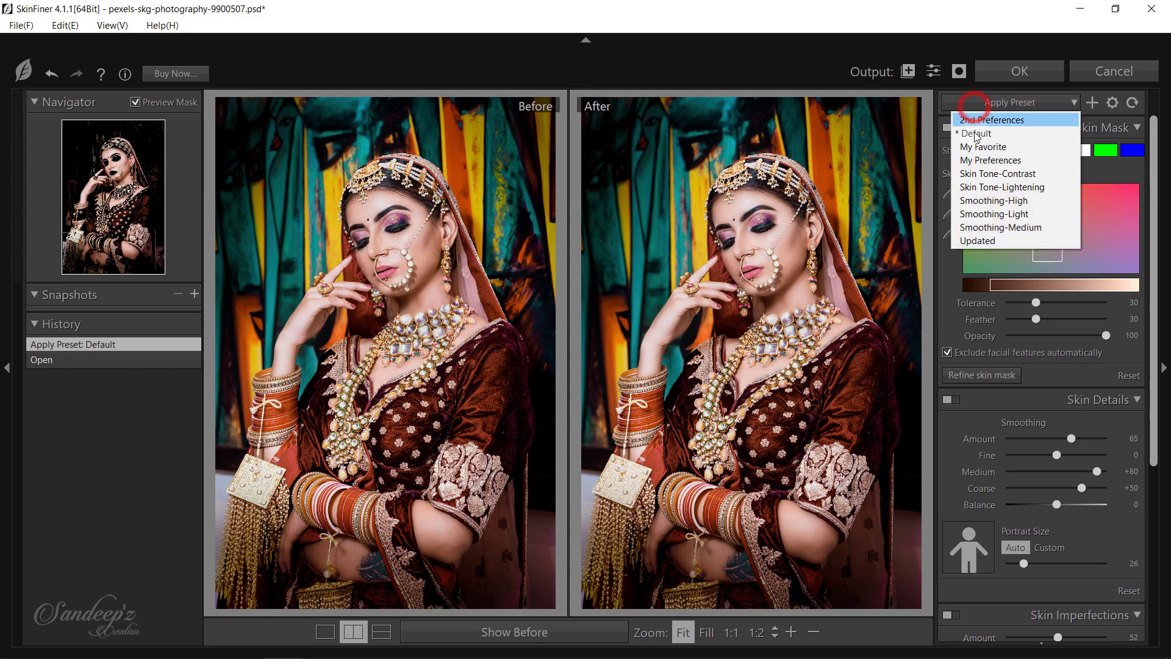
click(978, 159)
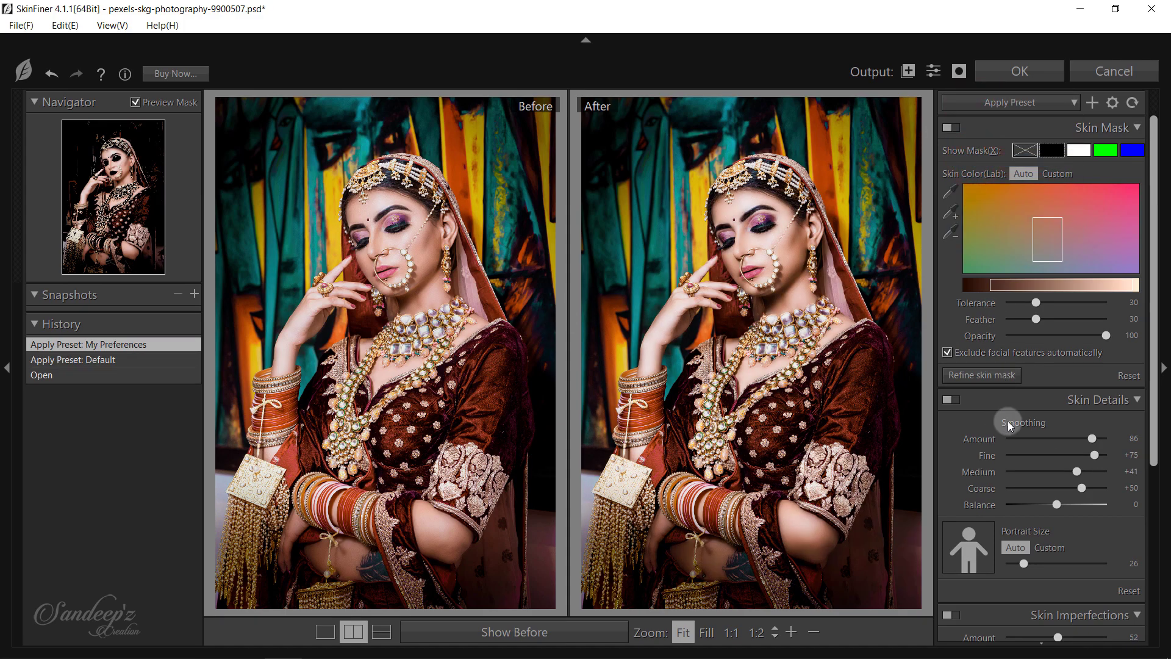
- Set the Skin Tone Shadow to -50 and Brightness to -20, and apply the SkinFiner result
scroll(1007, 421, down, 3)
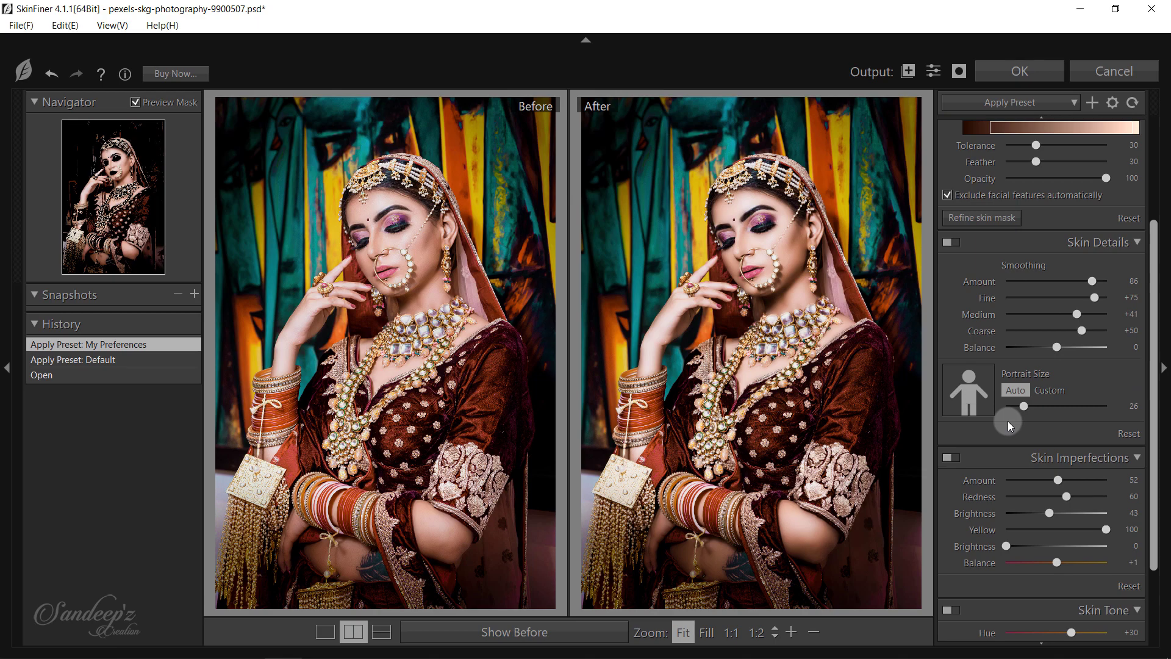
scroll(1008, 421, down, 2)
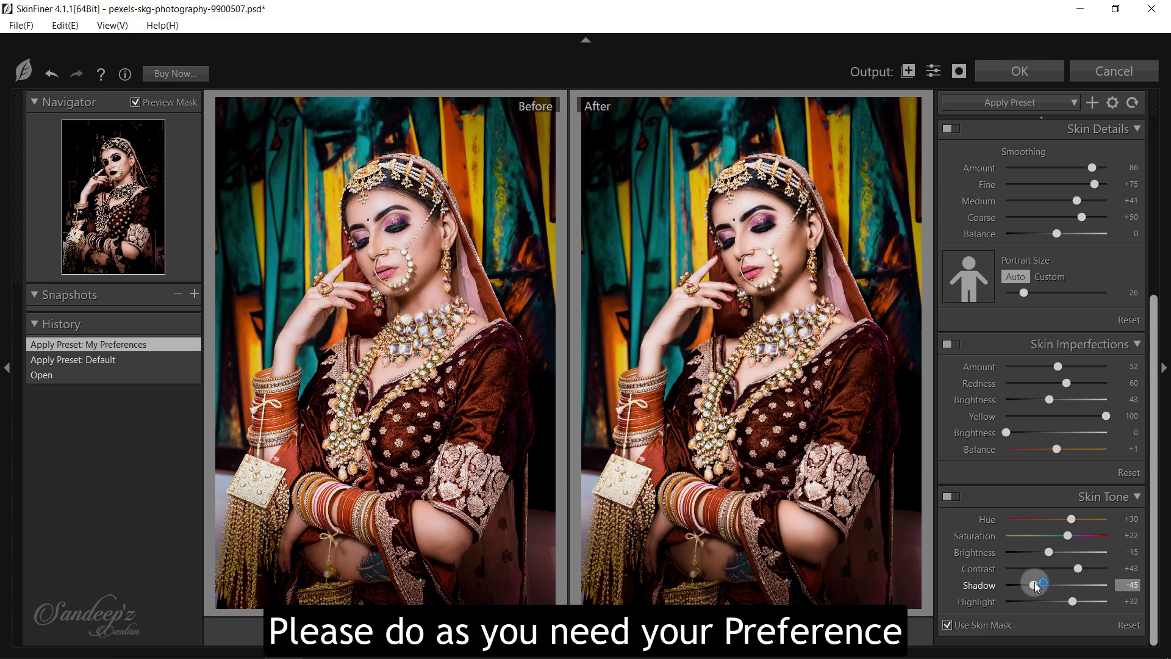
drag(1039, 584, 1073, 600)
drag(1047, 554, 1045, 553)
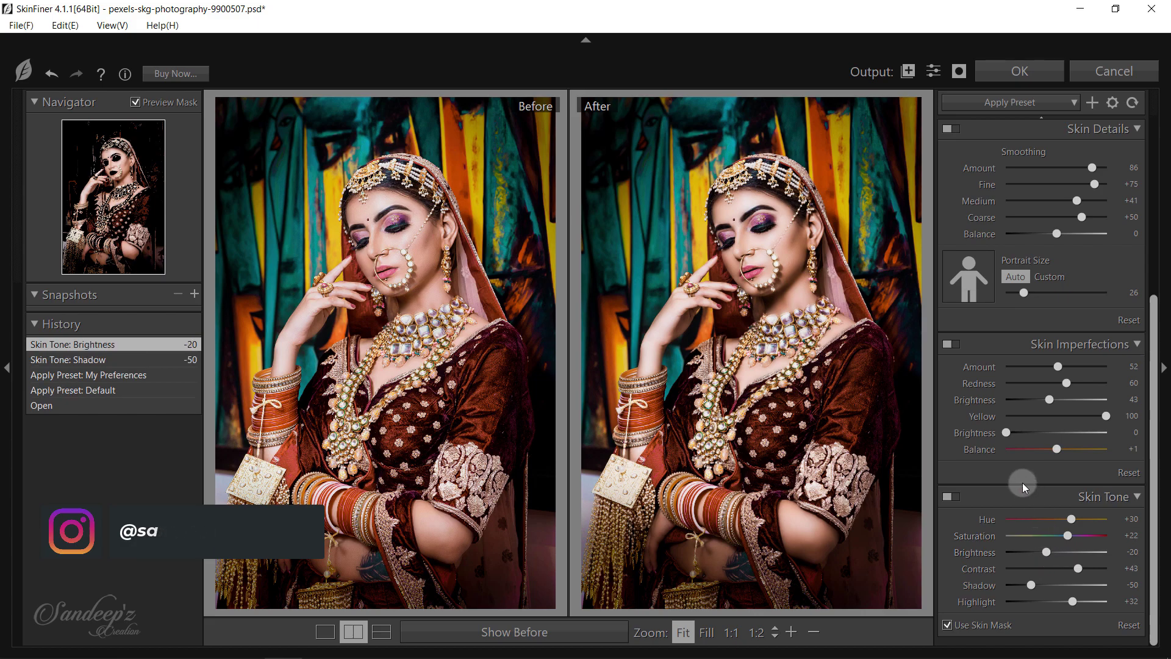
click(1000, 73)
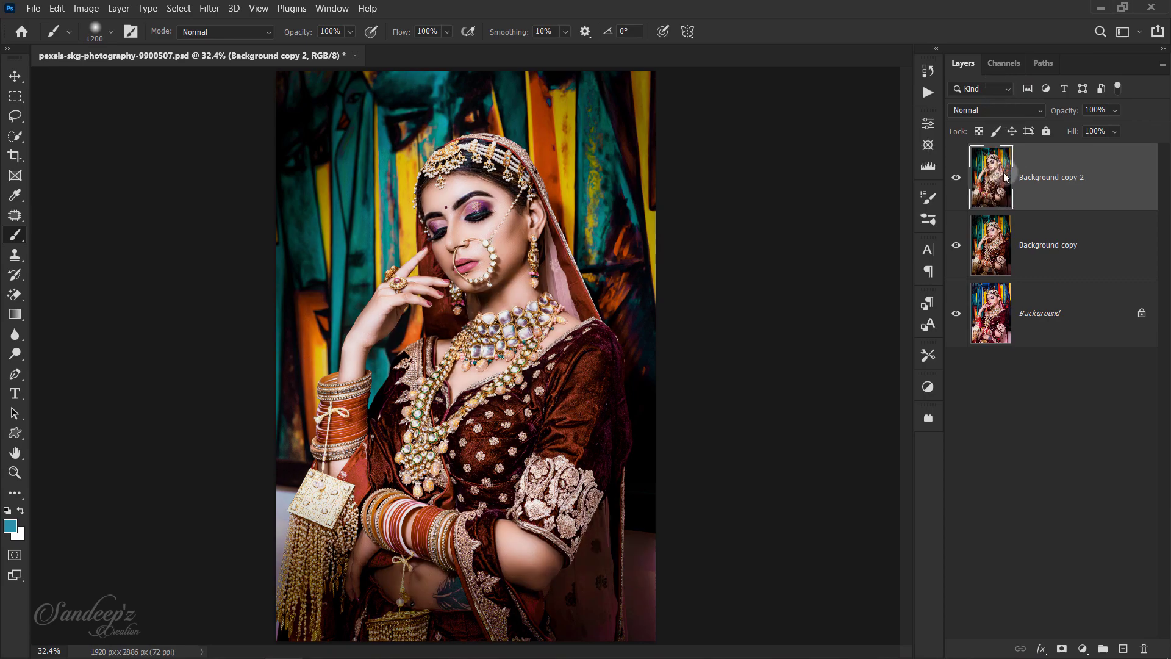
- Add a black mask to the skin-smoothed layer and reveal the forehead area with a white 300 px brush
alt+click(1062, 648)
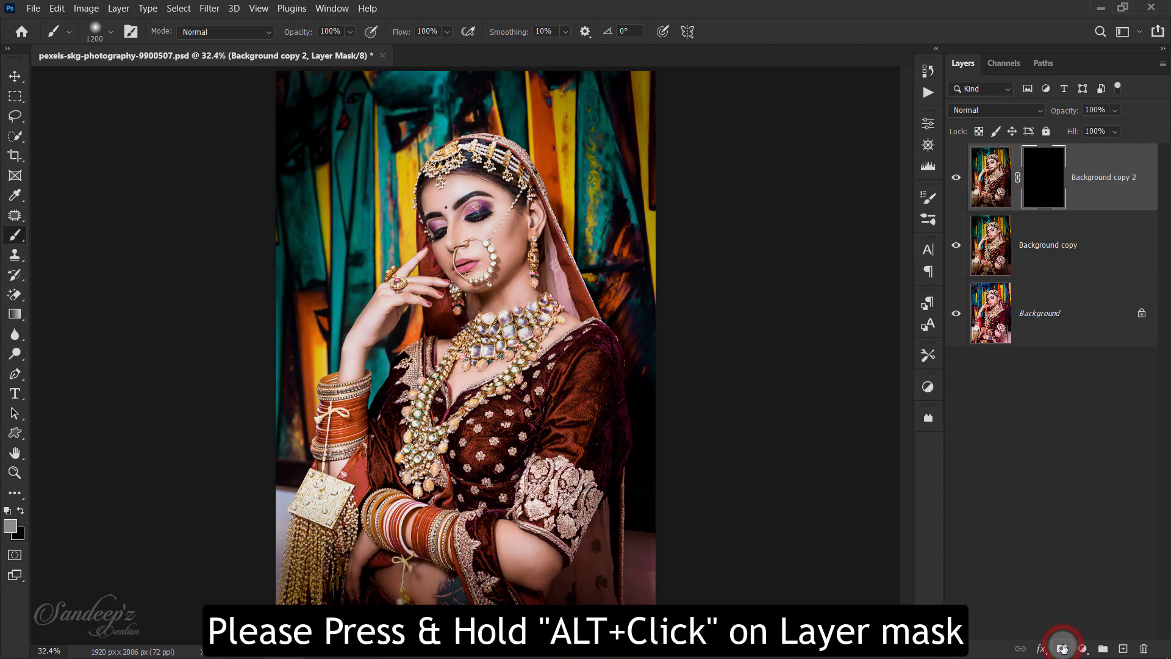
click(13, 240)
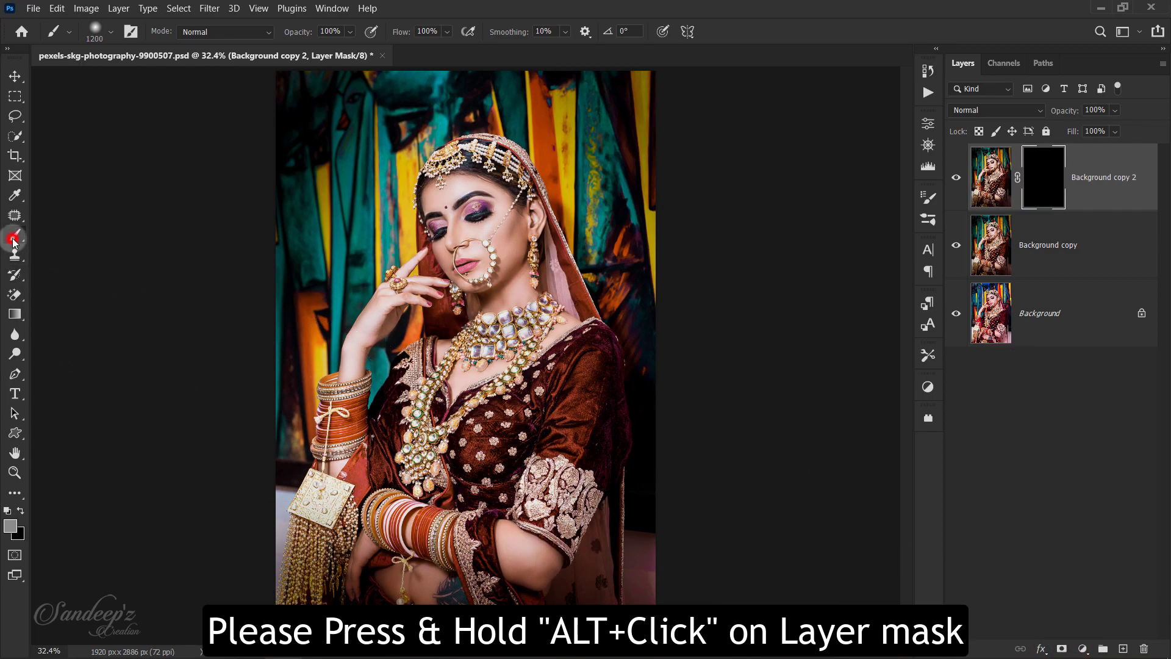
click(7, 513)
key(bracketleft)
key(bracketleft)
key(bracketleft)
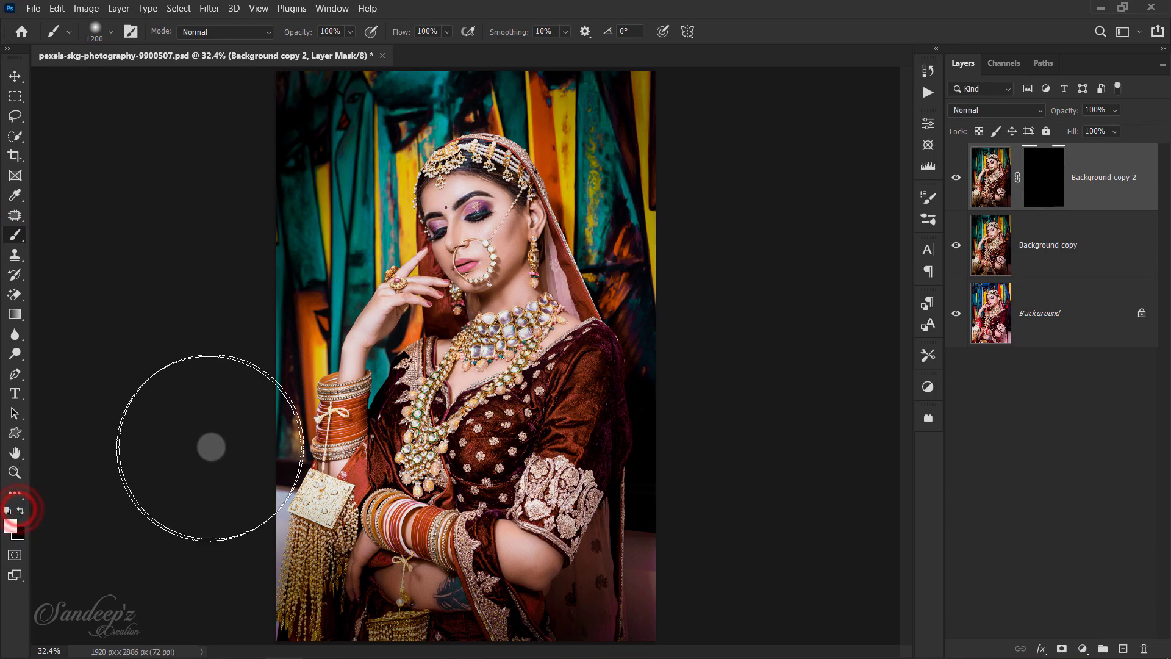
key(bracketleft)
key(bracketleft)
key(bracketleft)
key(bracketleft)
key(bracketleft)
key(bracketleft)
key(bracketleft)
mouse_move(448, 201)
mouse_down()
mouse_move(436, 194)
mouse_move(494, 199)
mouse_up()
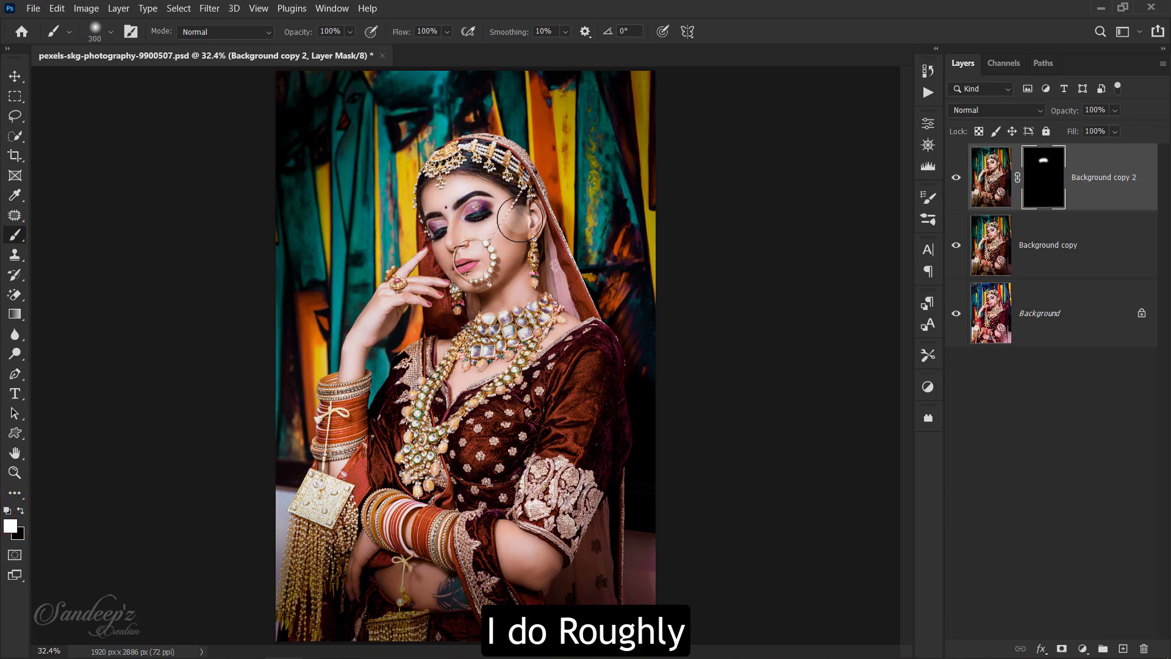
- Paint white on the mask over the remaining skin of the face, neck, hands and arms using smaller brush sizes
key(bracketright)
key(bracketleft)
key(bracketleft)
key(bracketleft)
mouse_move(422, 276)
mouse_down()
mouse_move(345, 353)
mouse_move(391, 314)
mouse_move(346, 372)
mouse_move(425, 268)
mouse_up()
key(bracketleft)
key(bracketleft)
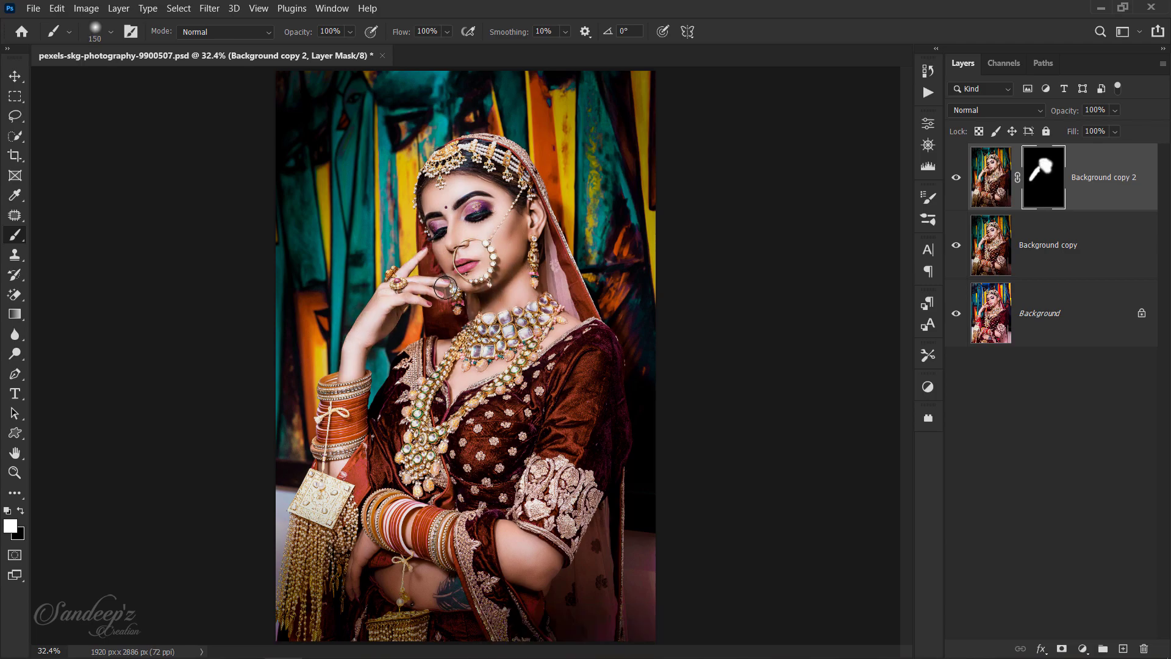
mouse_move(499, 366)
mouse_down()
mouse_move(549, 338)
mouse_move(527, 262)
mouse_move(407, 474)
mouse_up()
key(bracketleft)
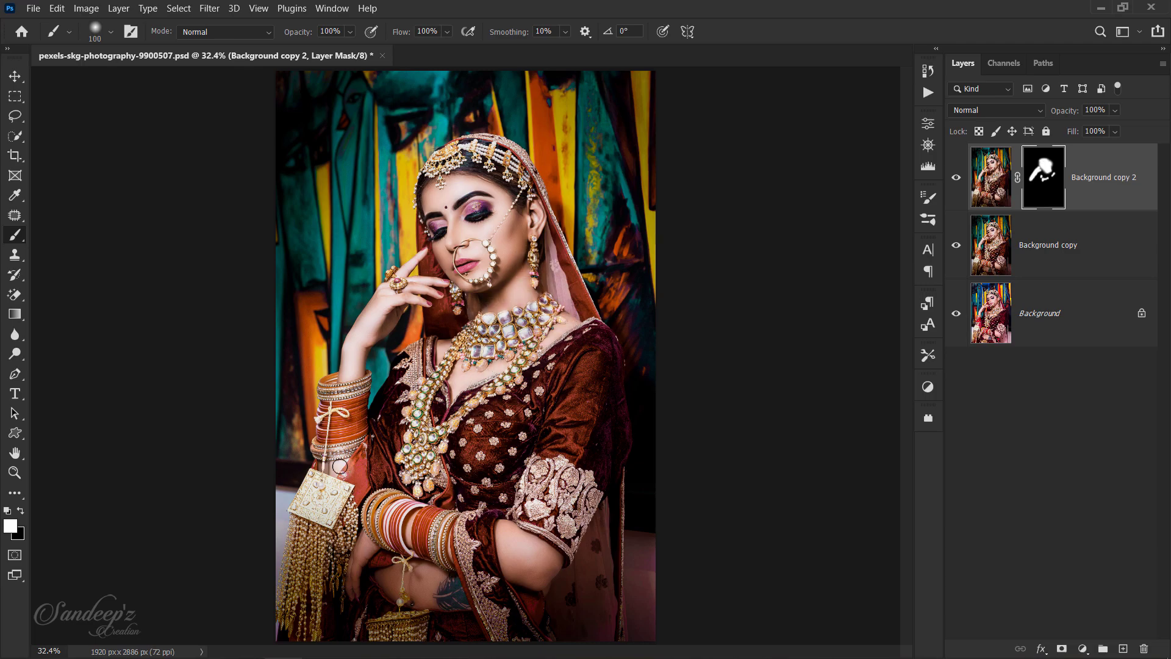
mouse_move(358, 543)
mouse_down()
mouse_move(391, 578)
mouse_move(439, 576)
mouse_move(430, 588)
mouse_move(546, 562)
mouse_move(505, 535)
mouse_move(547, 558)
mouse_up()
key(bracketright)
key(bracketright)
key(bracketright)
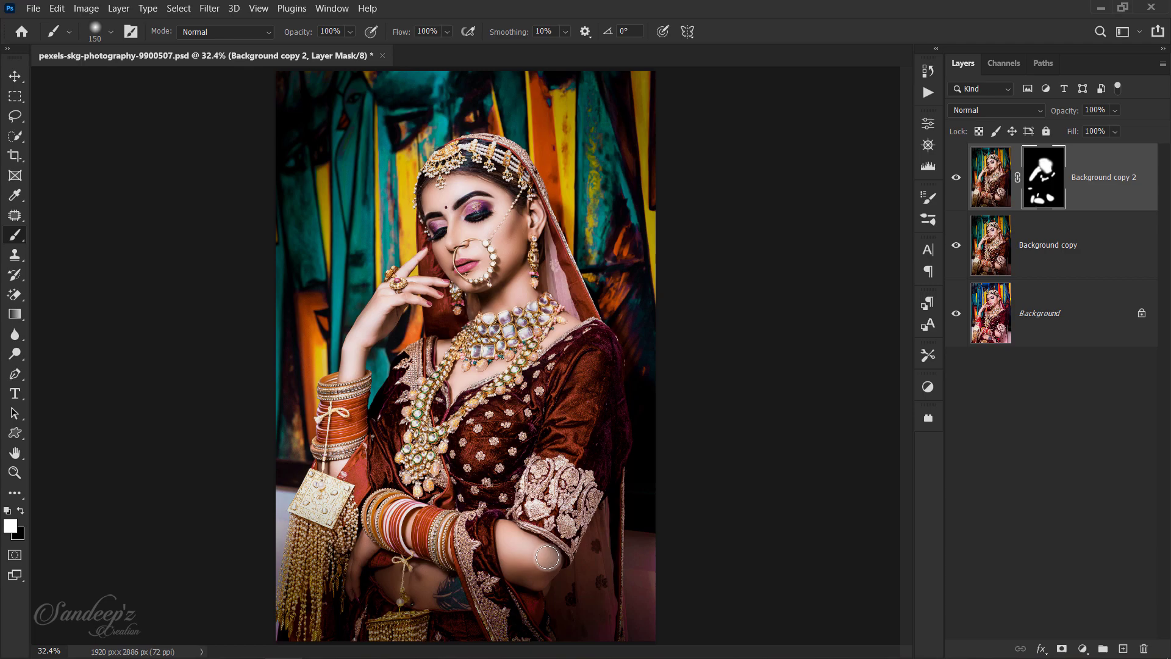
- Stamp all visible layers into a new top layer and apply a High Pass filter with a 1.5 pixel radius
click(987, 193)
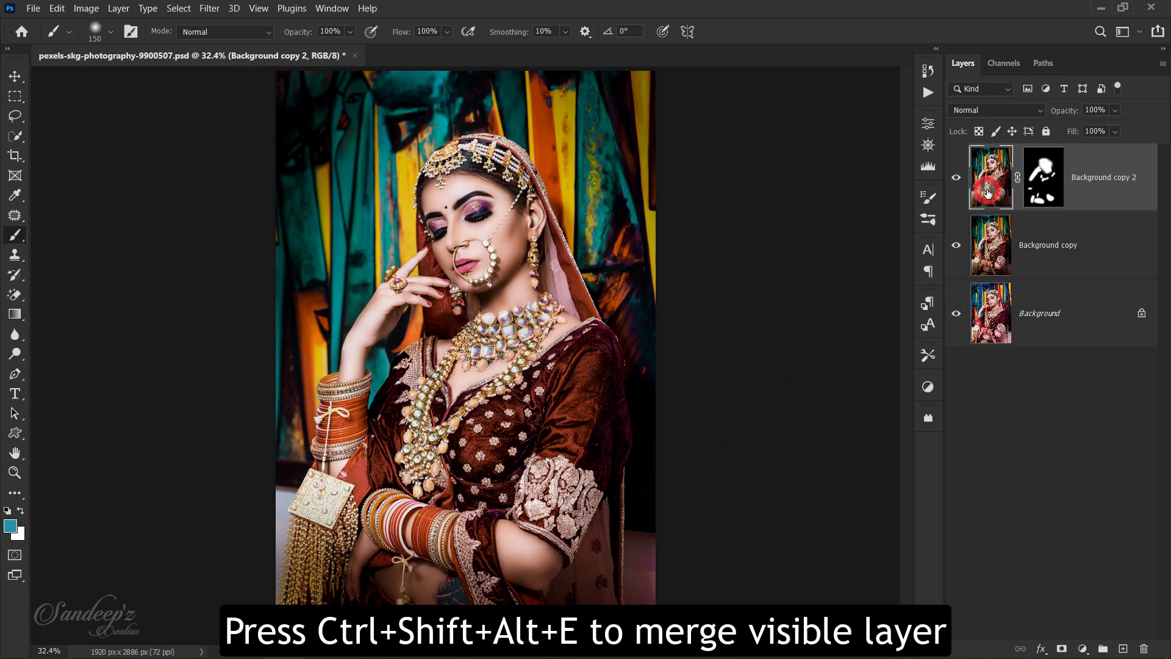
key(ctrl+shift+alt+e)
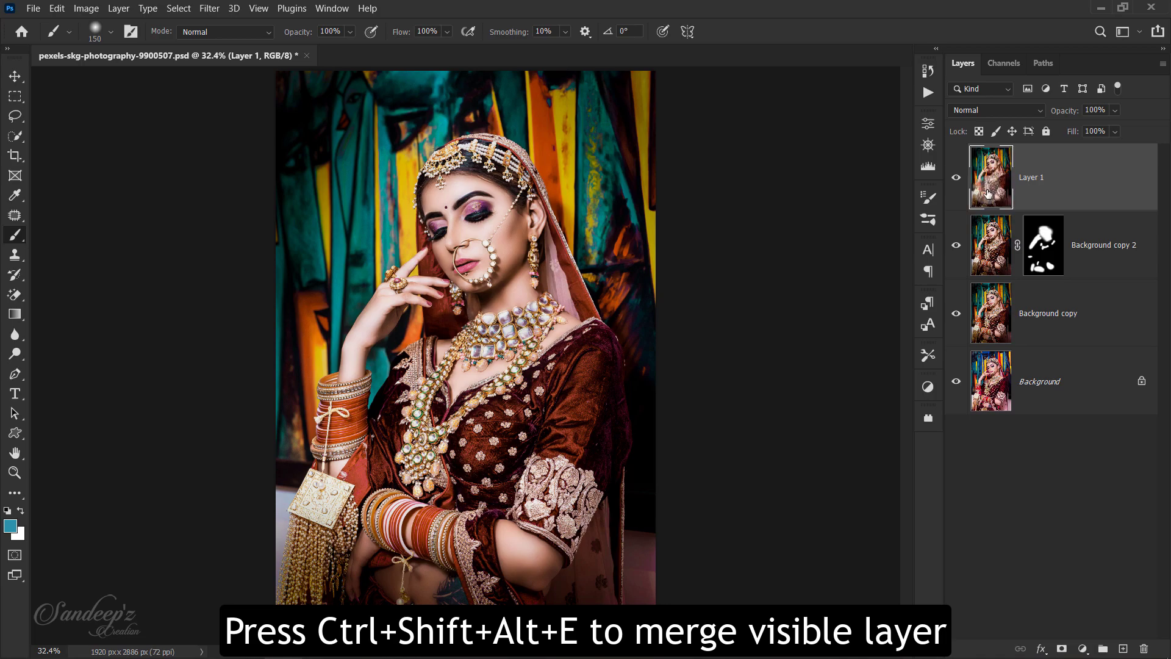
click(215, 10)
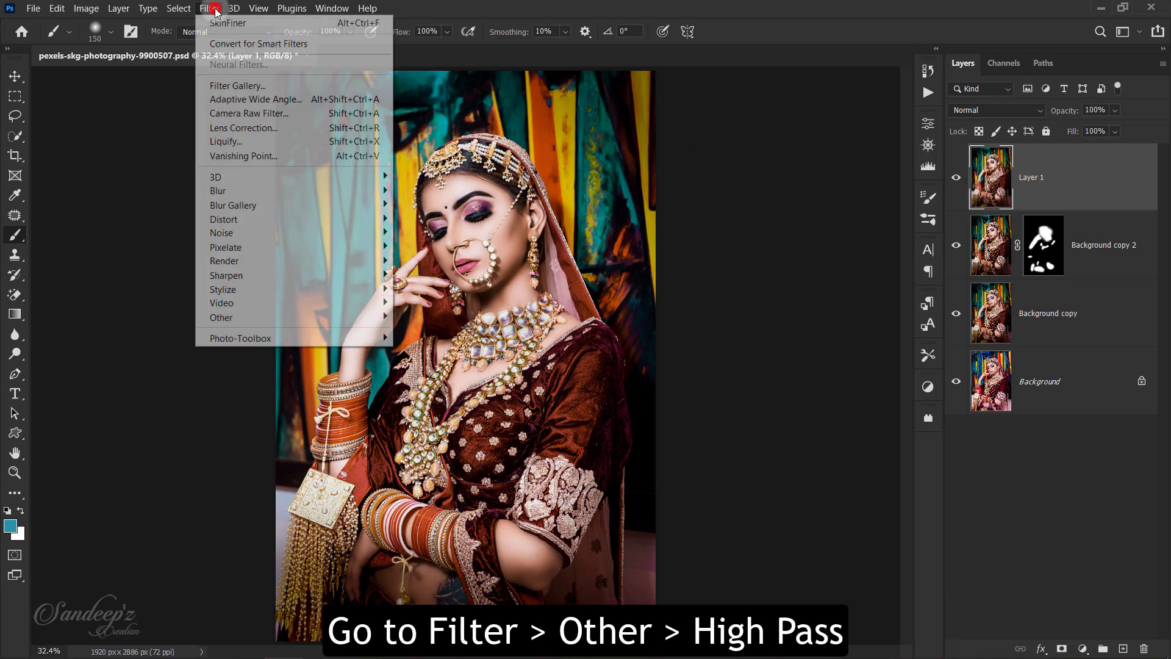
mouse_move(341, 317)
click(445, 332)
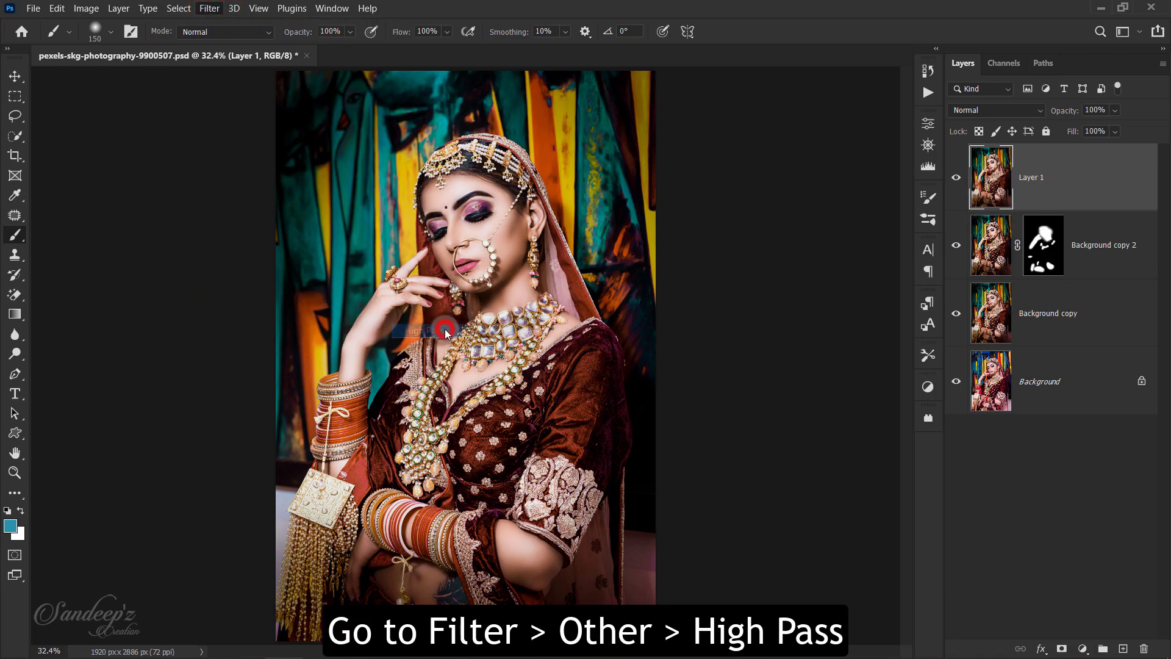
click(670, 322)
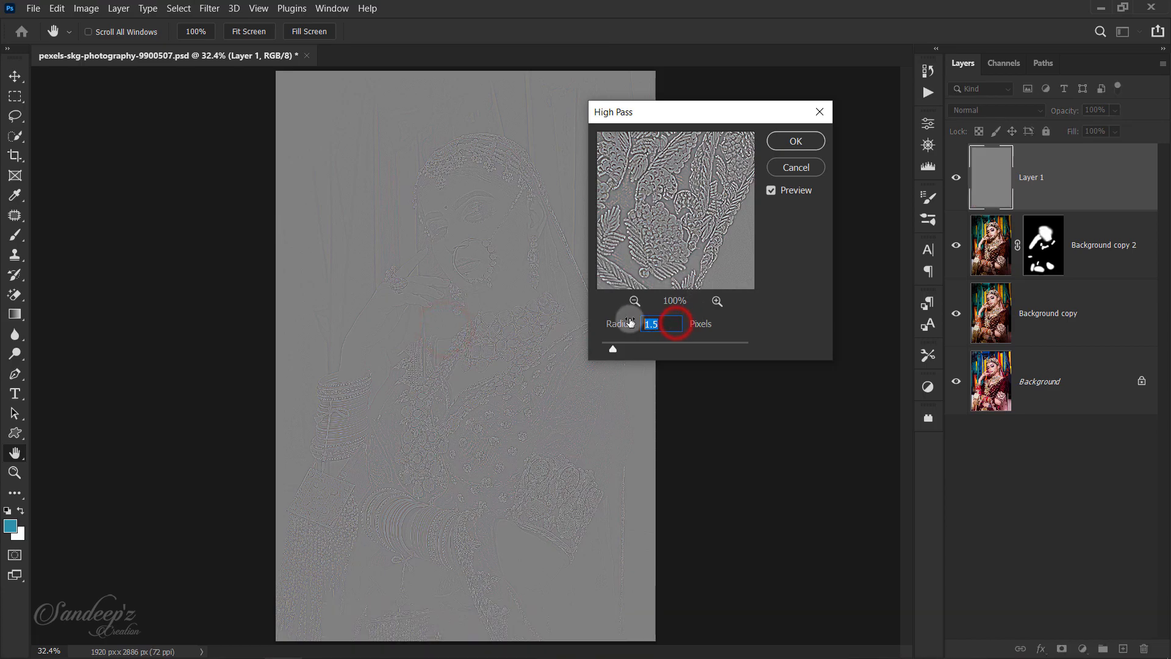
key(Return)
key(b)
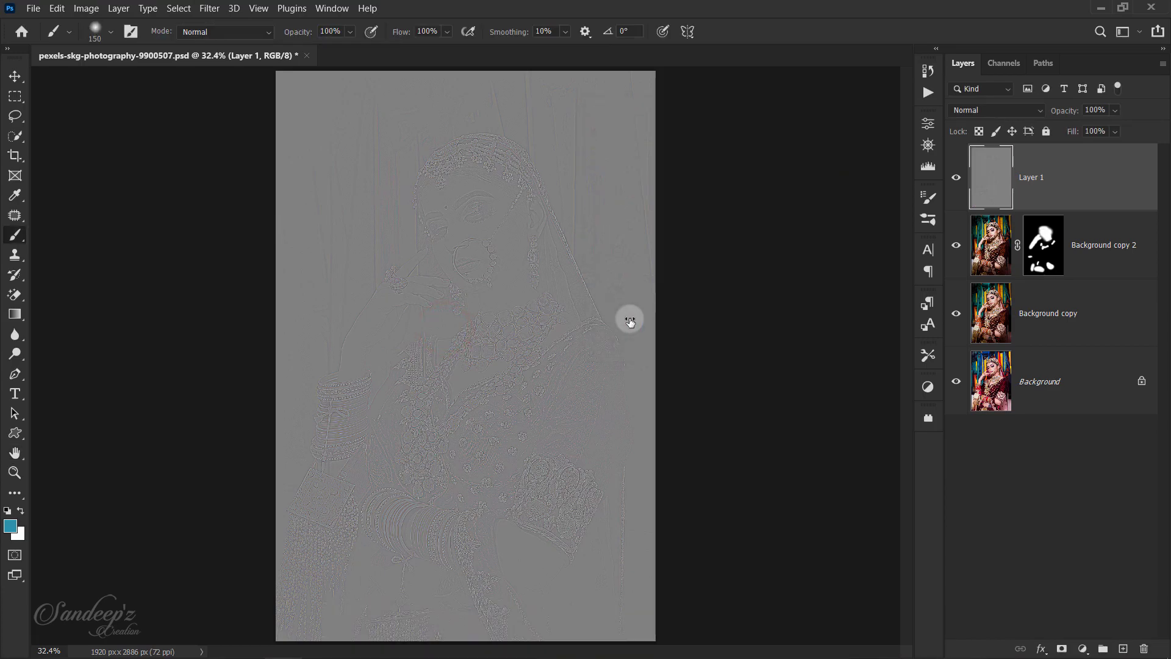
- Set the High Pass layer's blend mode to Overlay and toggle its visibility to compare the sharpening
click(982, 111)
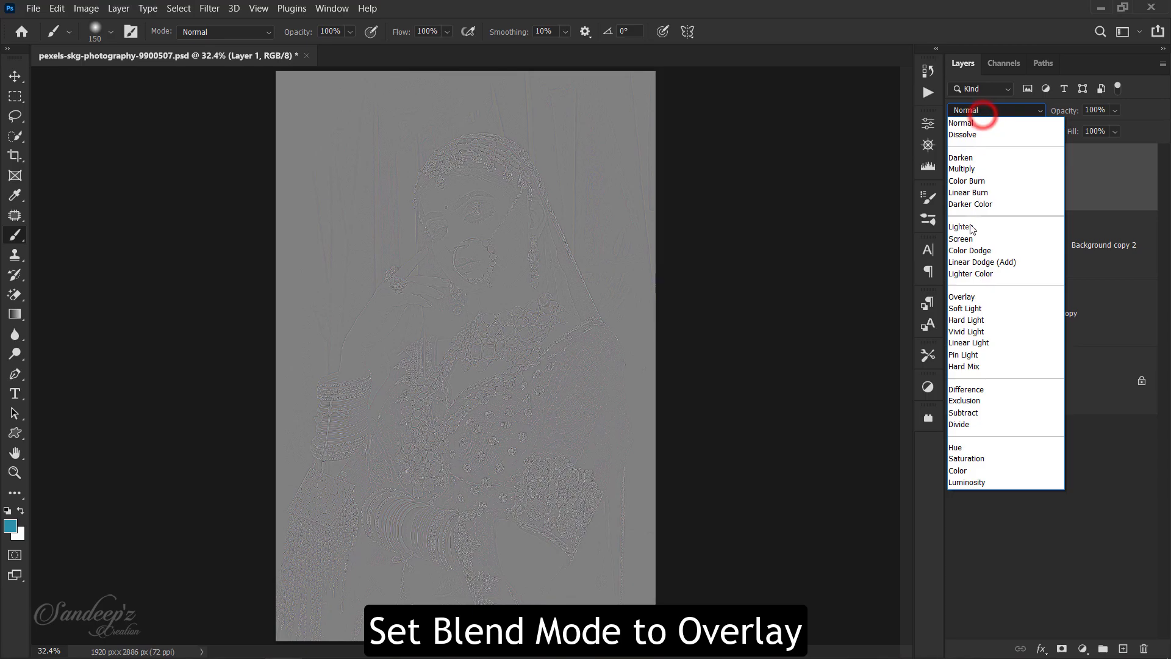
click(959, 296)
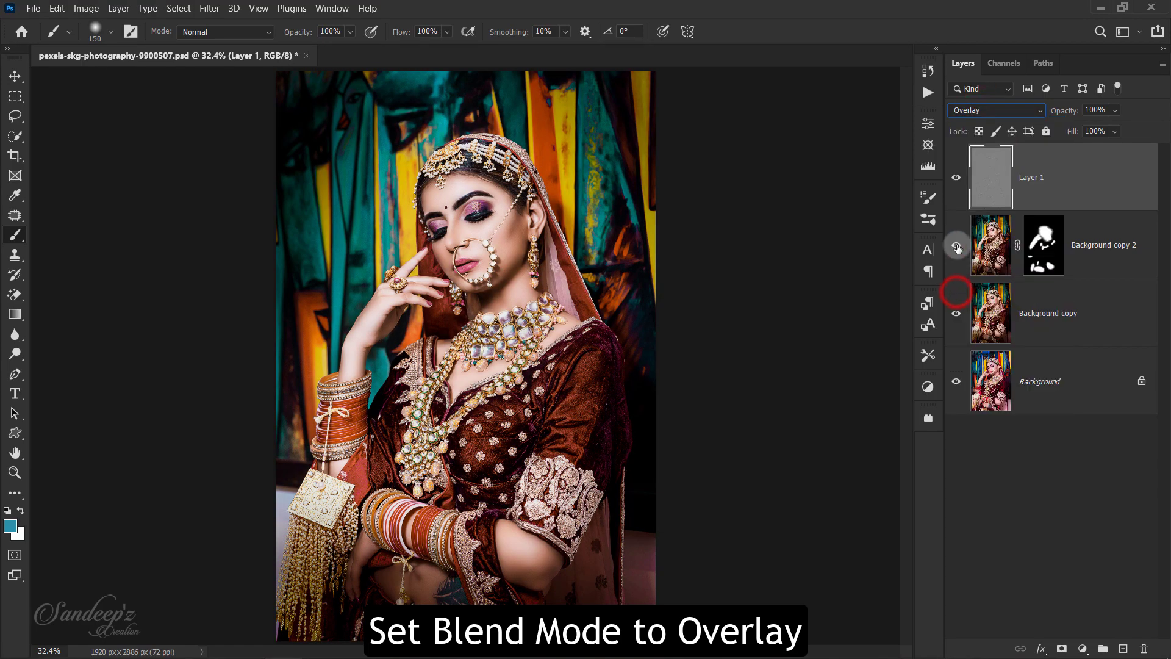
click(962, 187)
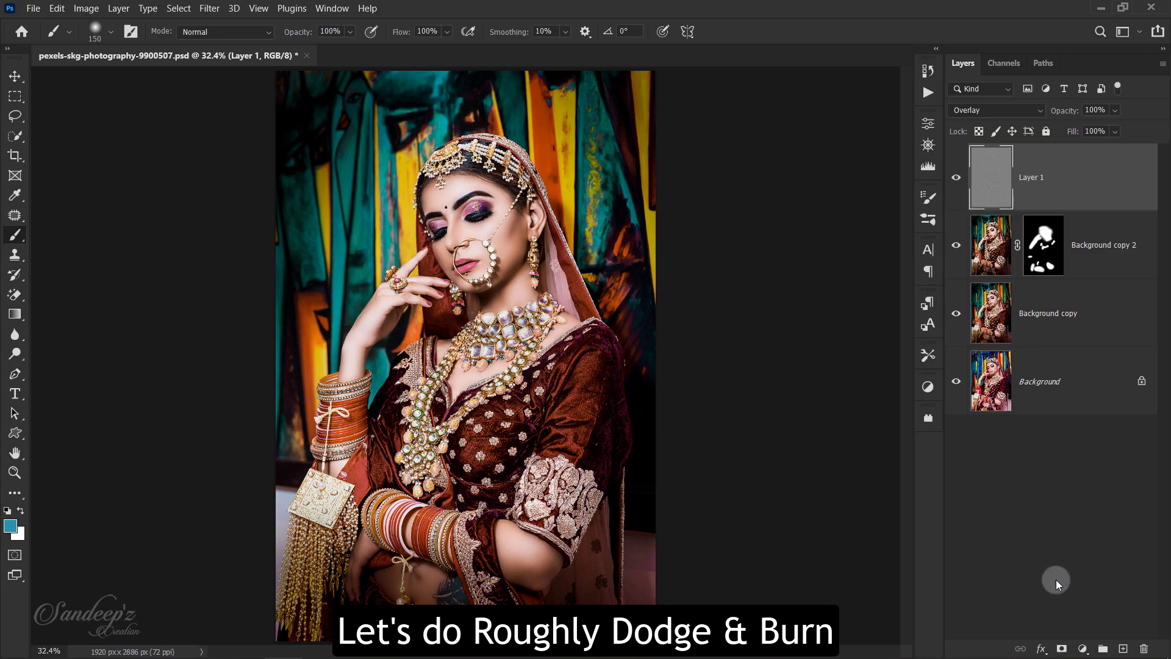
- Add a Curves adjustment layer above the sharpening layer and set its blend mode to Screen
click(1082, 647)
click(1072, 451)
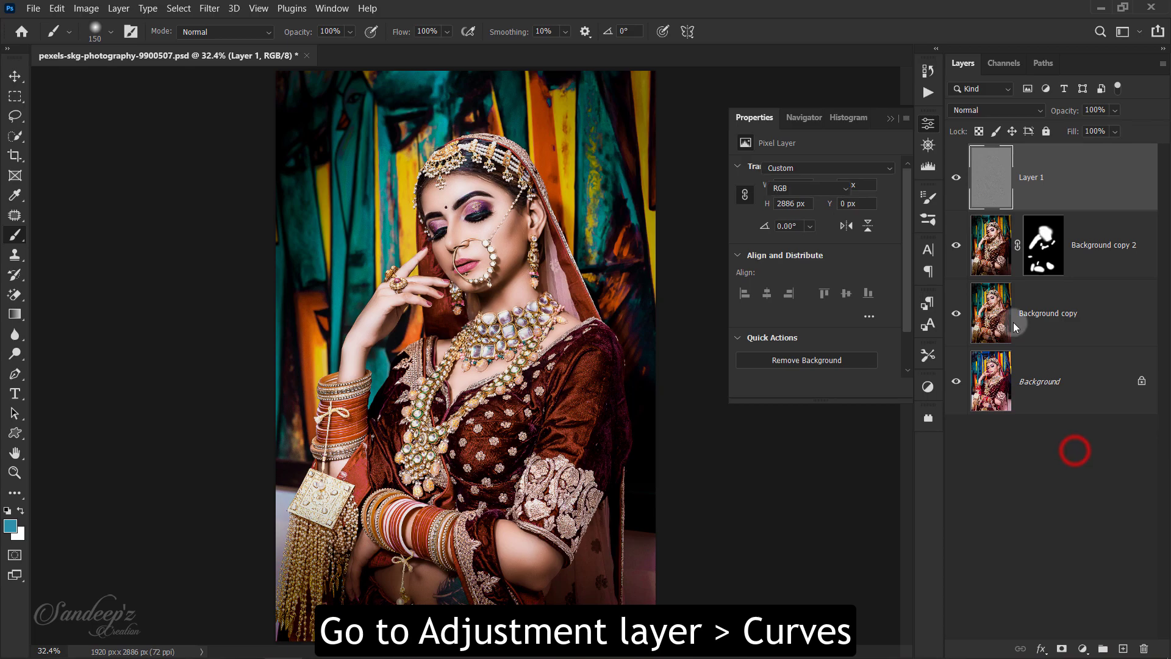
click(890, 118)
click(991, 110)
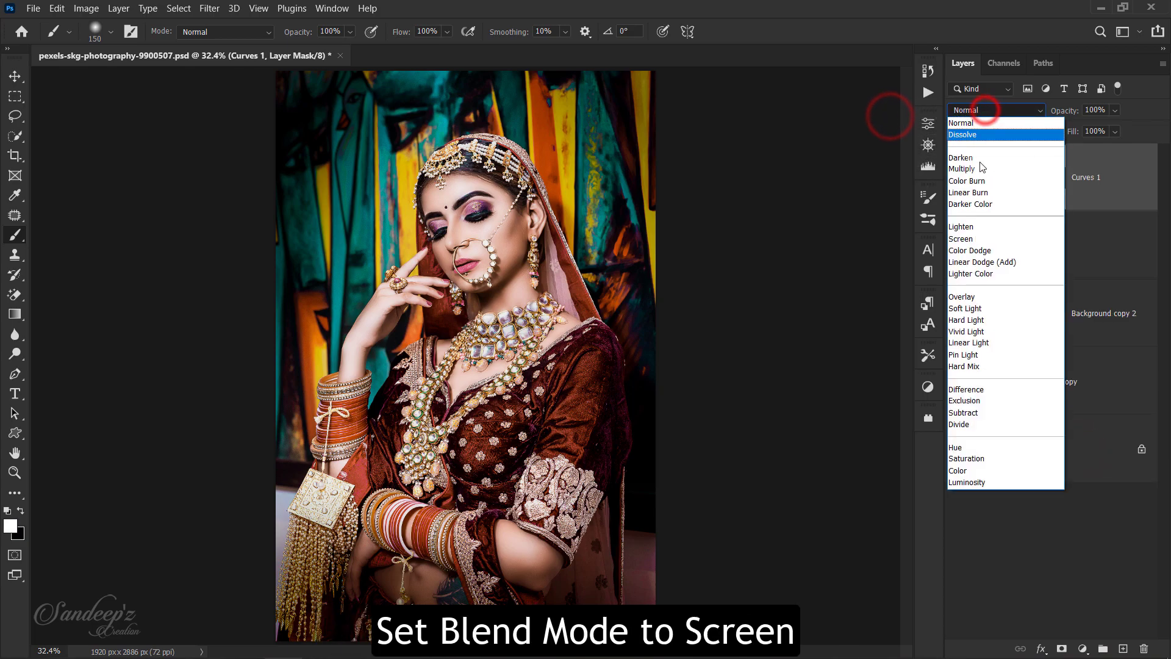
click(968, 237)
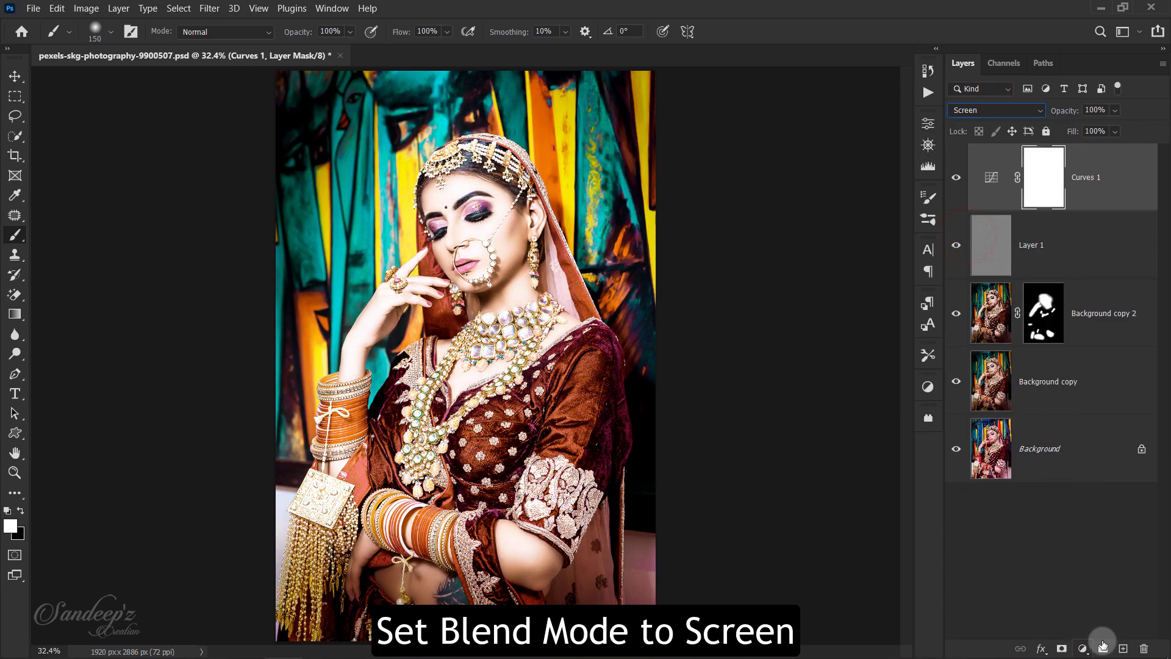
- Duplicate the Curves adjustment layer and set the copy's blend mode to Multiply
drag(1121, 197, 1123, 649)
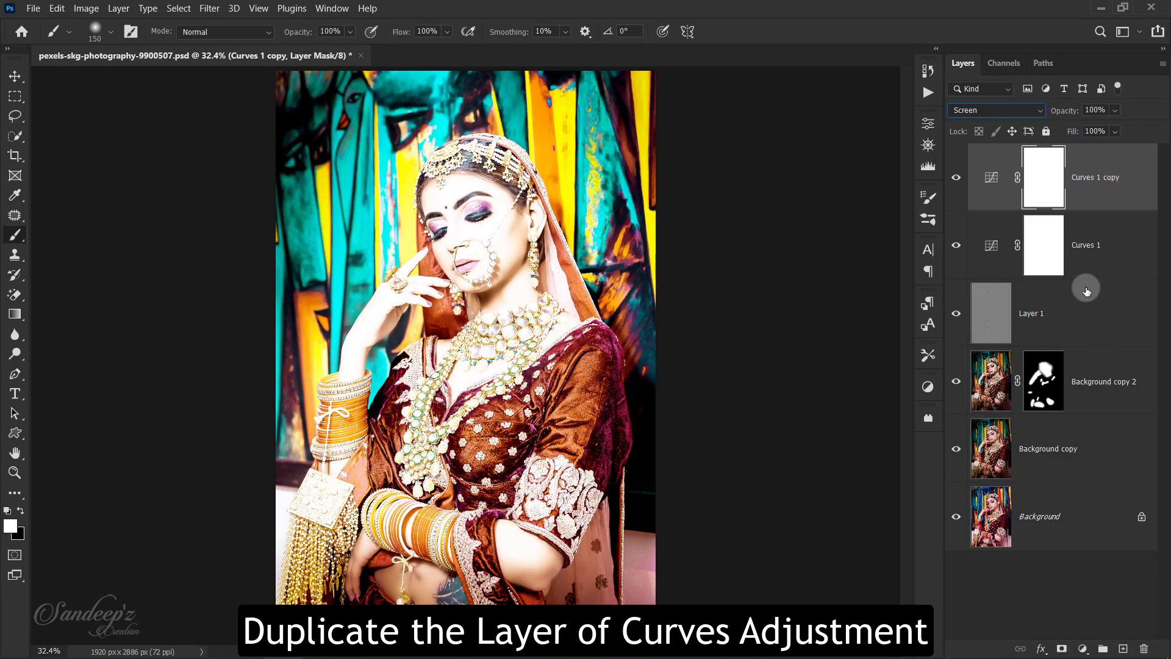
click(983, 110)
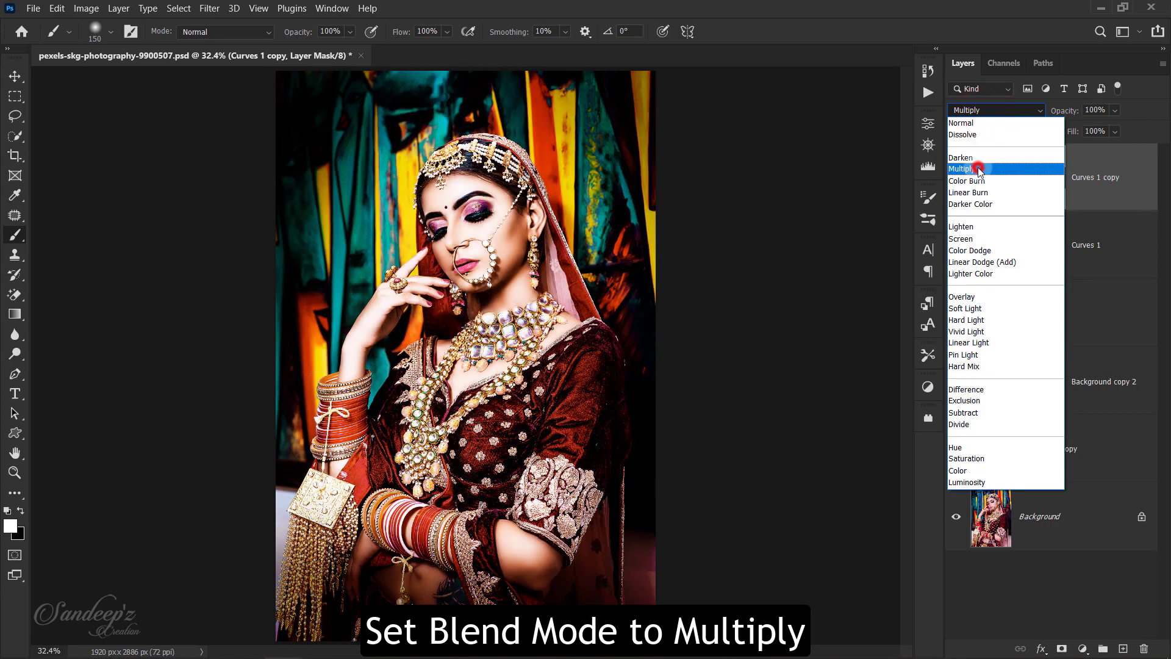
click(976, 169)
- Group the two Curves adjustment layers and name the group Dodge & Burn
shift+click(1111, 239)
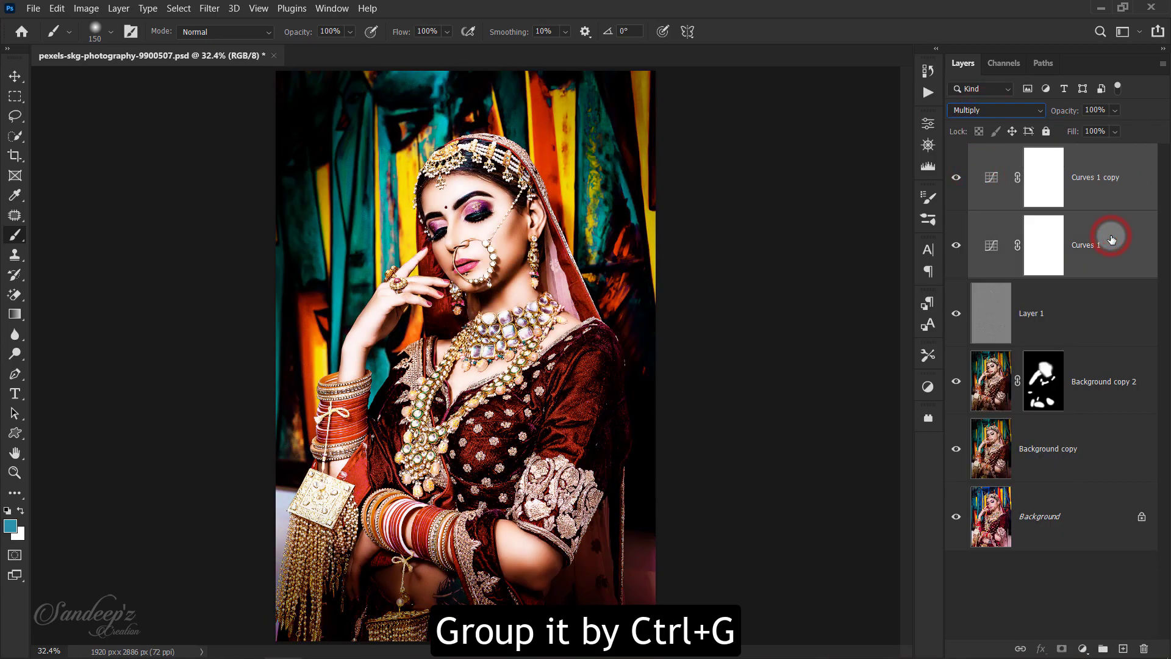
key(ctrl+g)
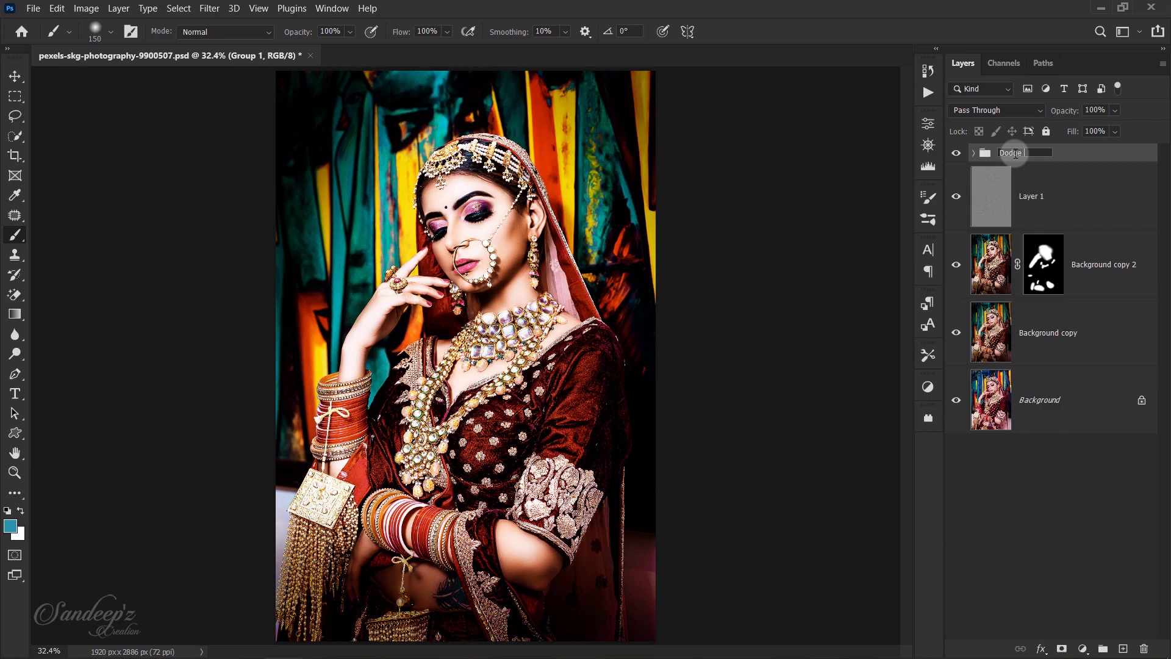
key(Return)
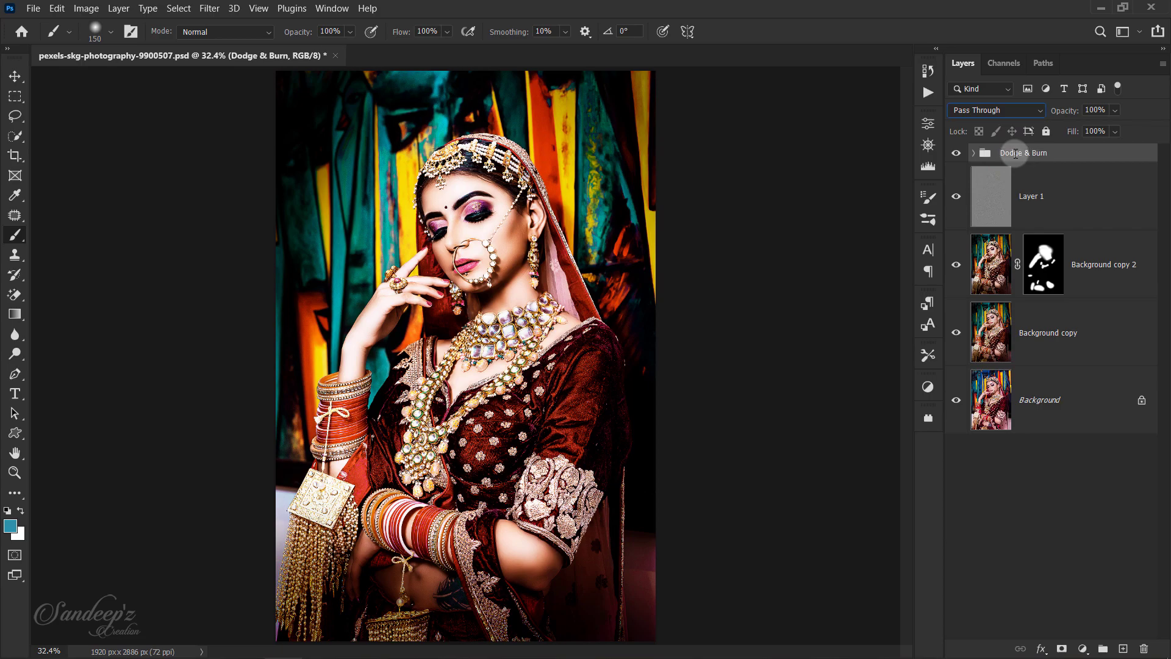
click(975, 154)
click(975, 154)
- Add a white layer mask to the Dodge & Burn group
click(85, 8)
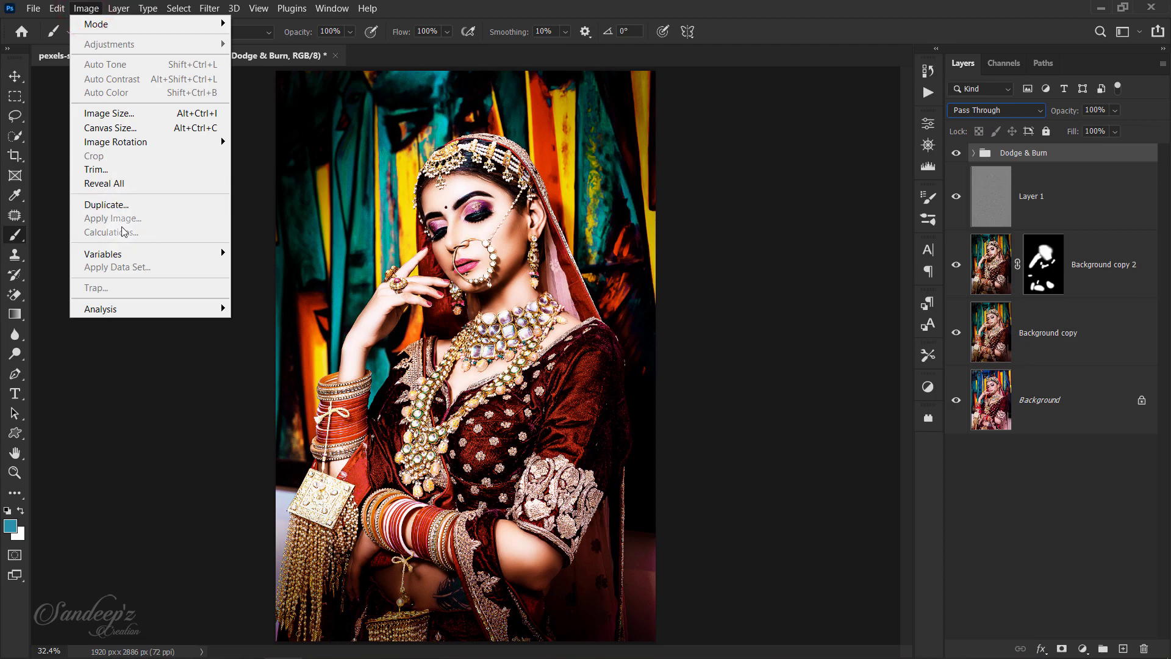
click(924, 41)
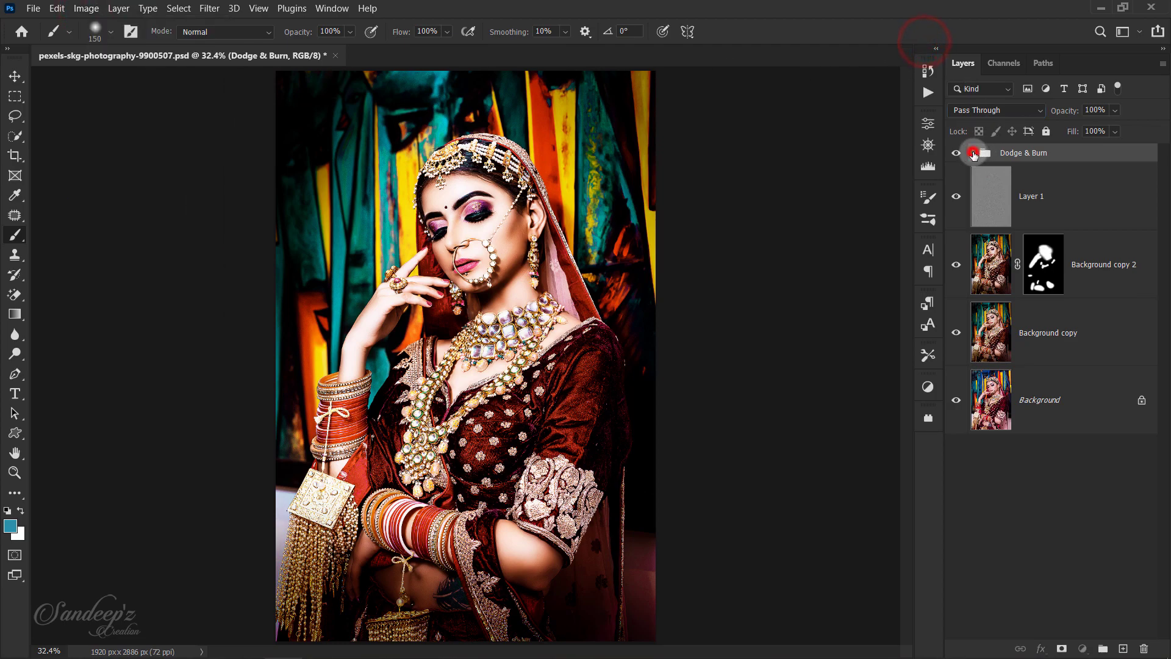
click(1011, 153)
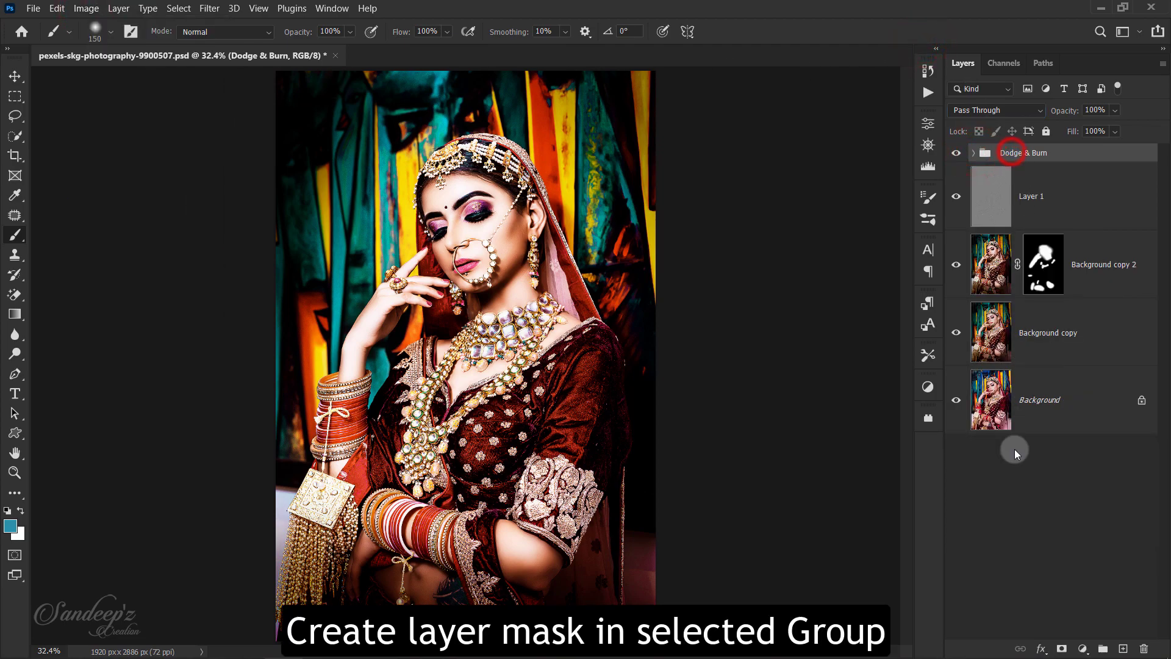
click(1061, 648)
- Apply the merged RGB image to the group's mask, not inverted, using Multiply blending at 100% opacity
click(85, 9)
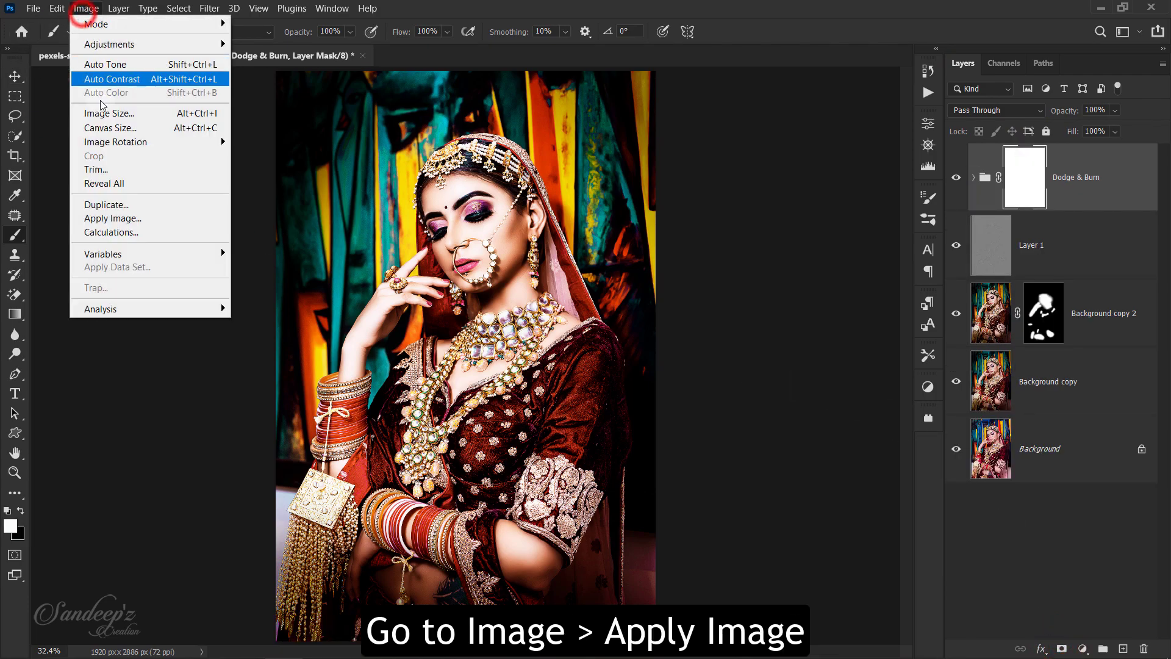
click(111, 219)
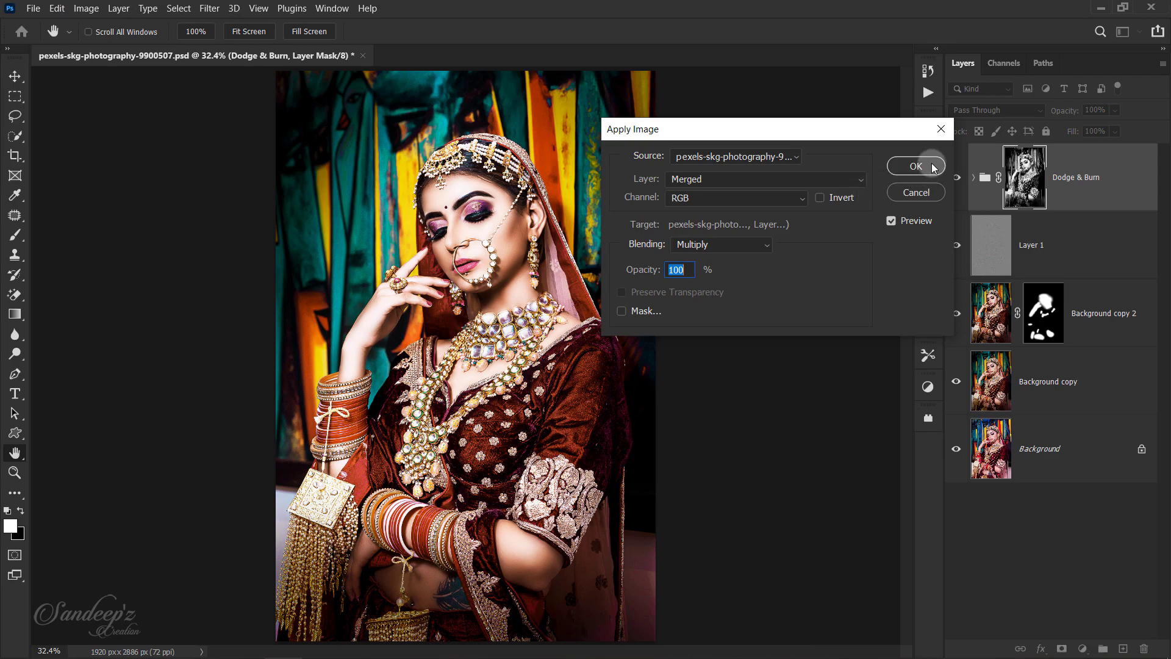
click(820, 198)
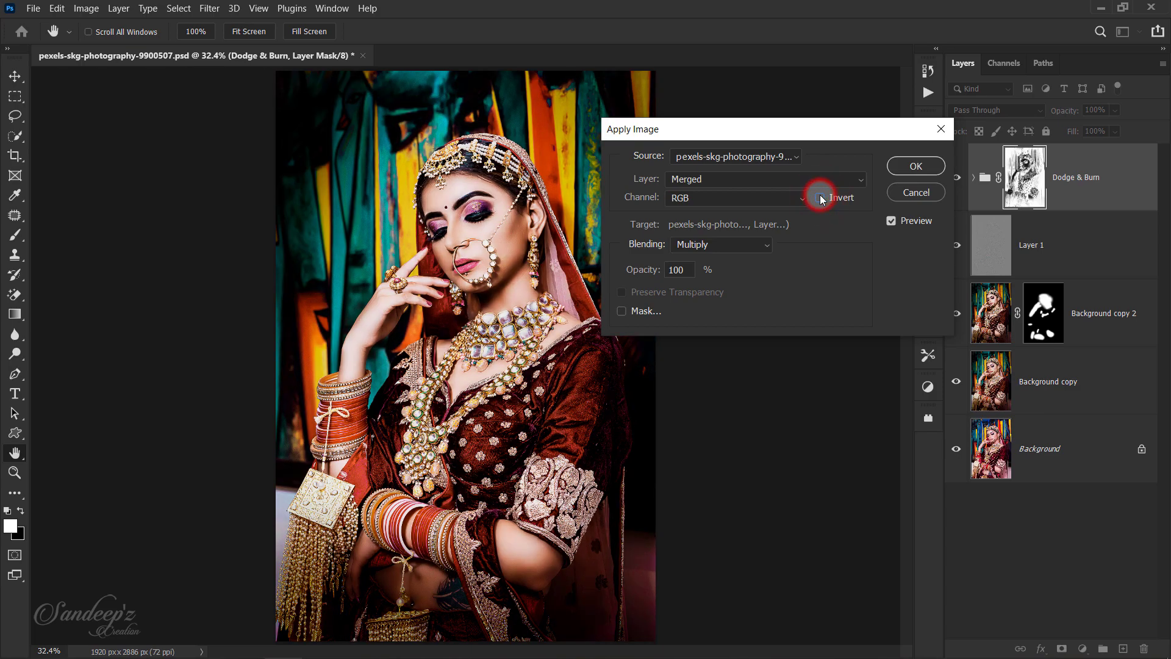
click(820, 198)
click(915, 165)
key(b)
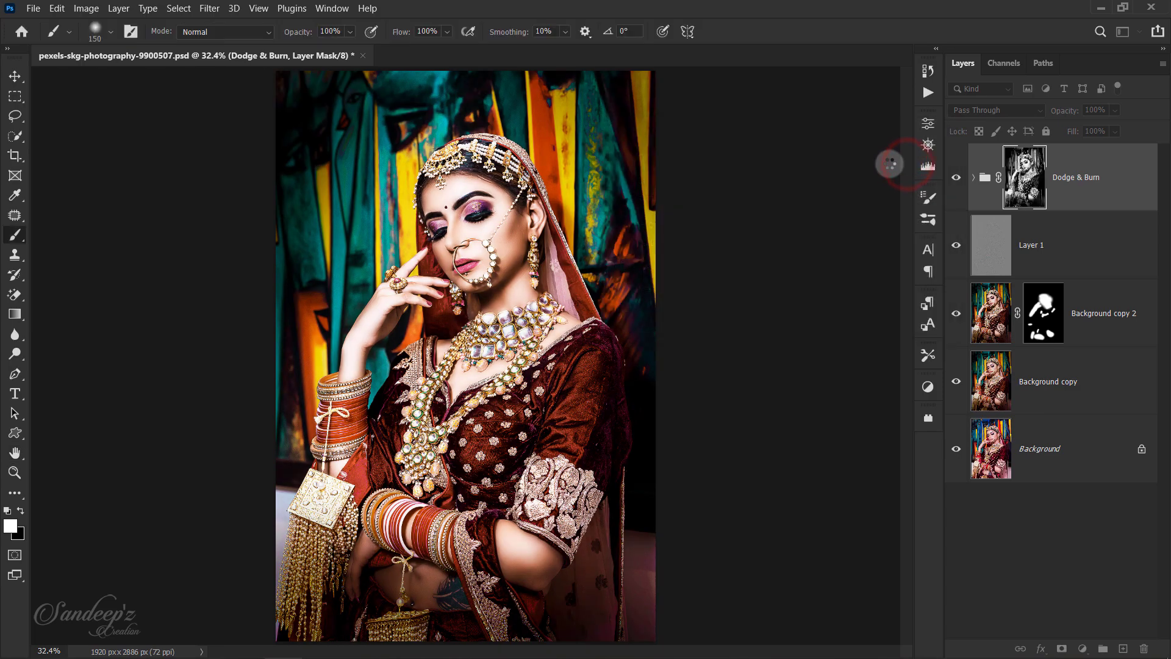
- Reduce the Dodge & Burn group's opacity to 50%, toggling its visibility to compare the effect
drag(1063, 111, 1048, 116)
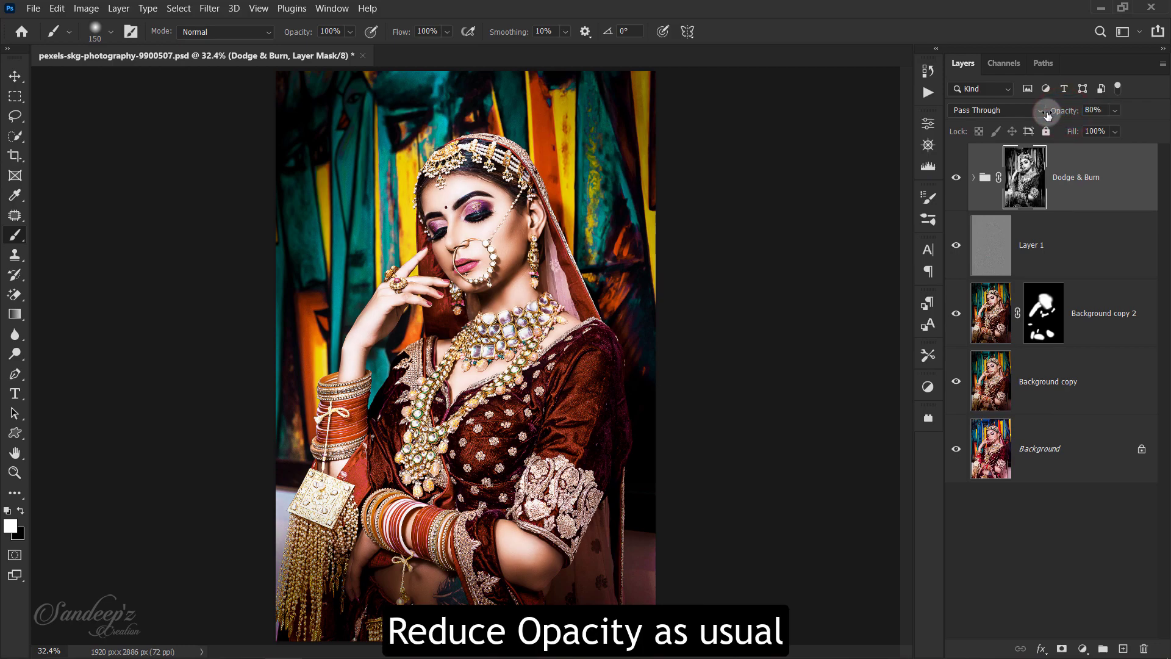
click(956, 177)
click(956, 177)
click(956, 178)
click(956, 177)
drag(1058, 114, 1036, 116)
click(958, 179)
click(959, 179)
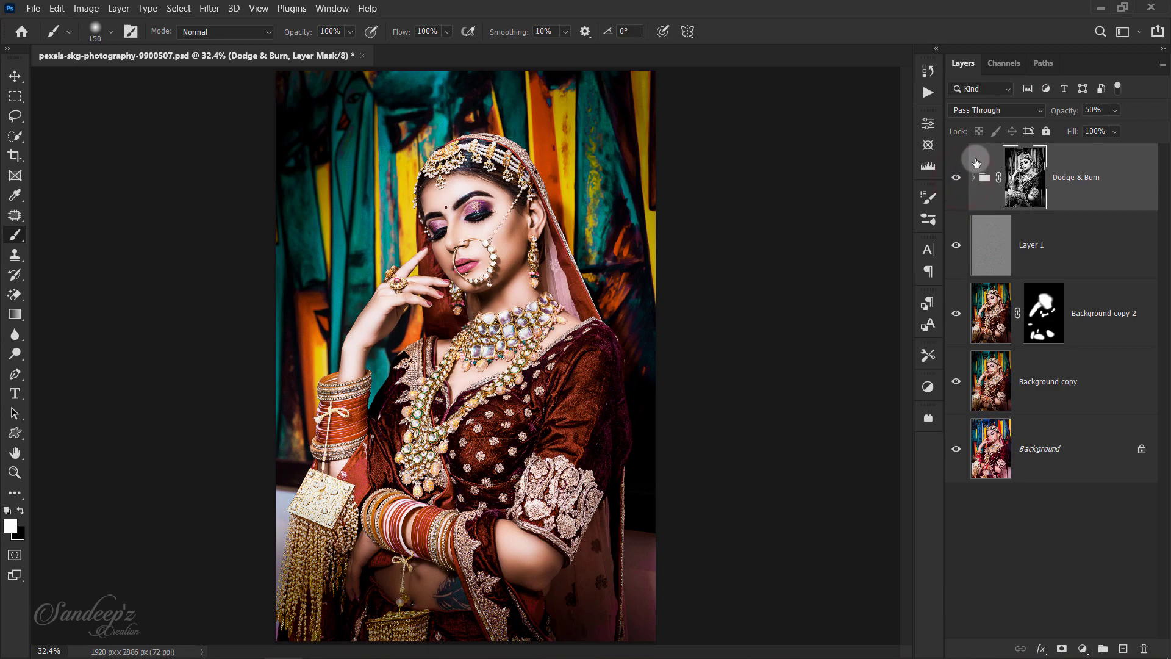
- Add a Gradient Map adjustment layer above the Dodge & Burn group using the Gold Copper preset from the Photographic Toning gradients
click(1081, 643)
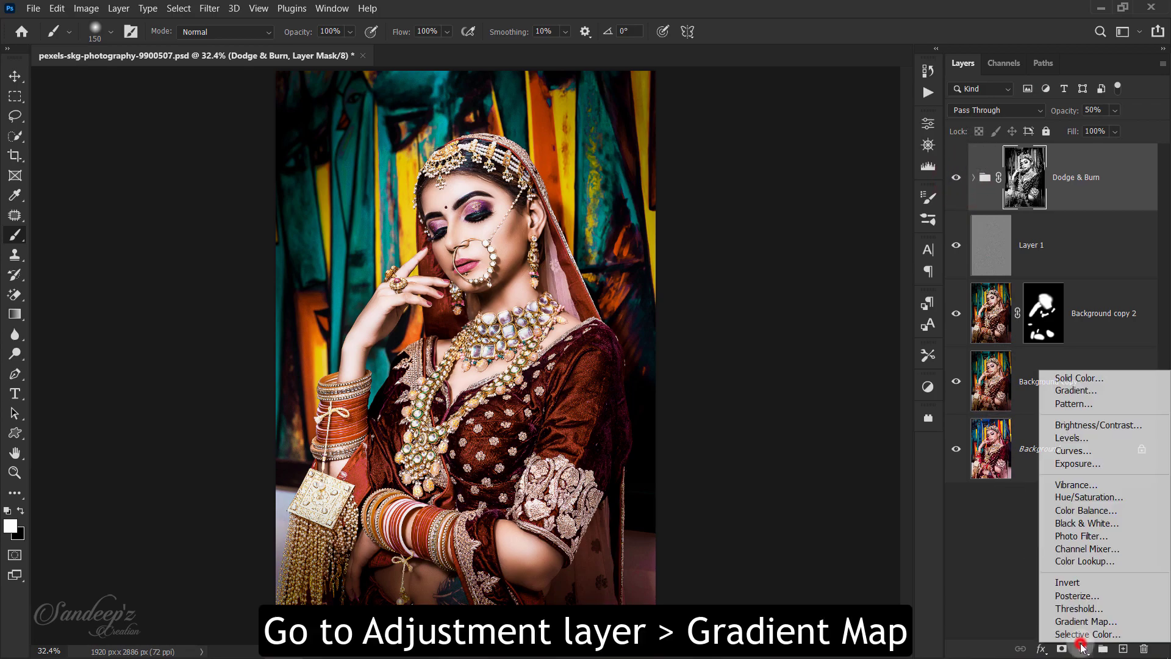
click(1074, 620)
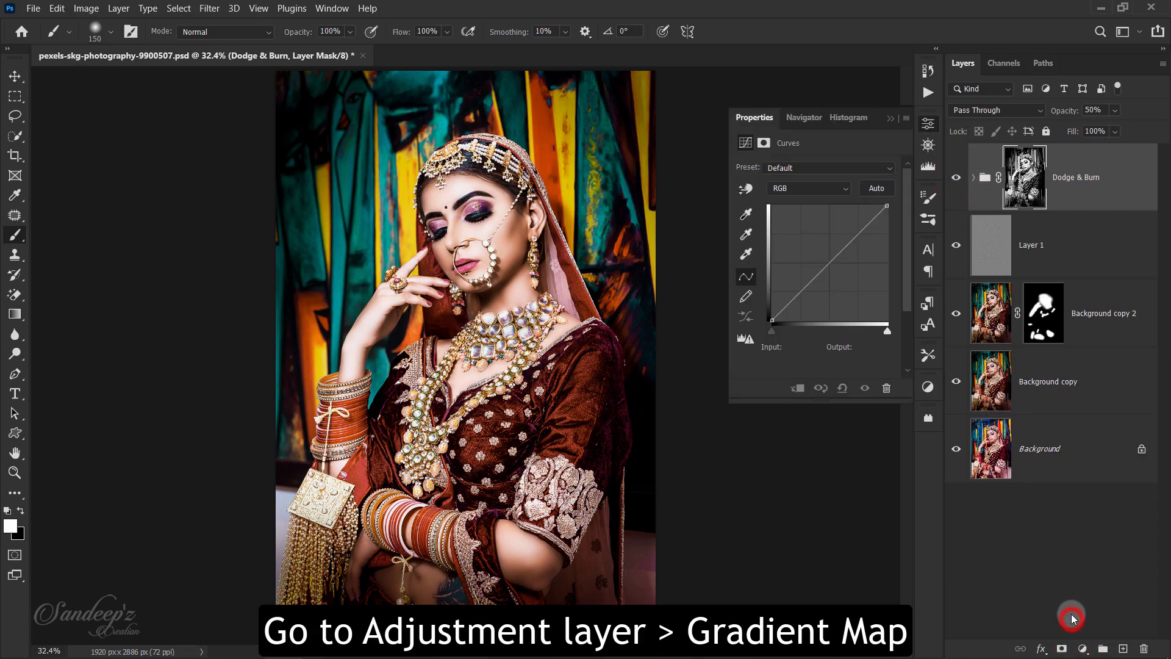
click(781, 164)
scroll(781, 163, down, 5)
click(689, 208)
scroll(691, 206, down, 4)
scroll(706, 178, down, 2)
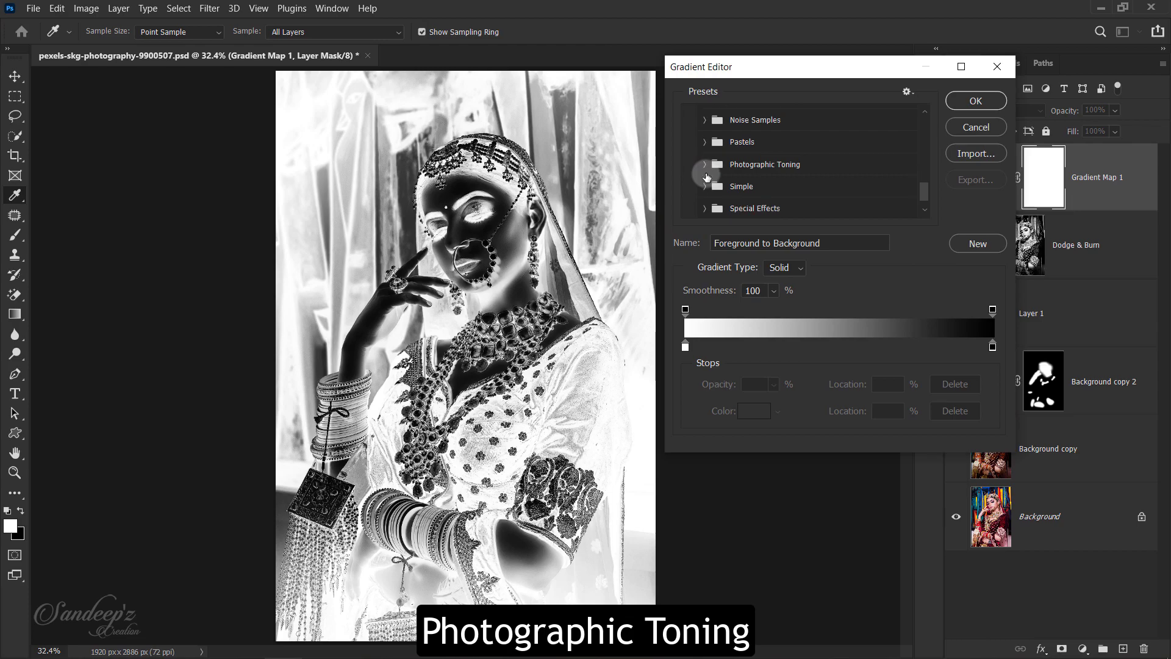
click(706, 167)
scroll(706, 167, down, 2)
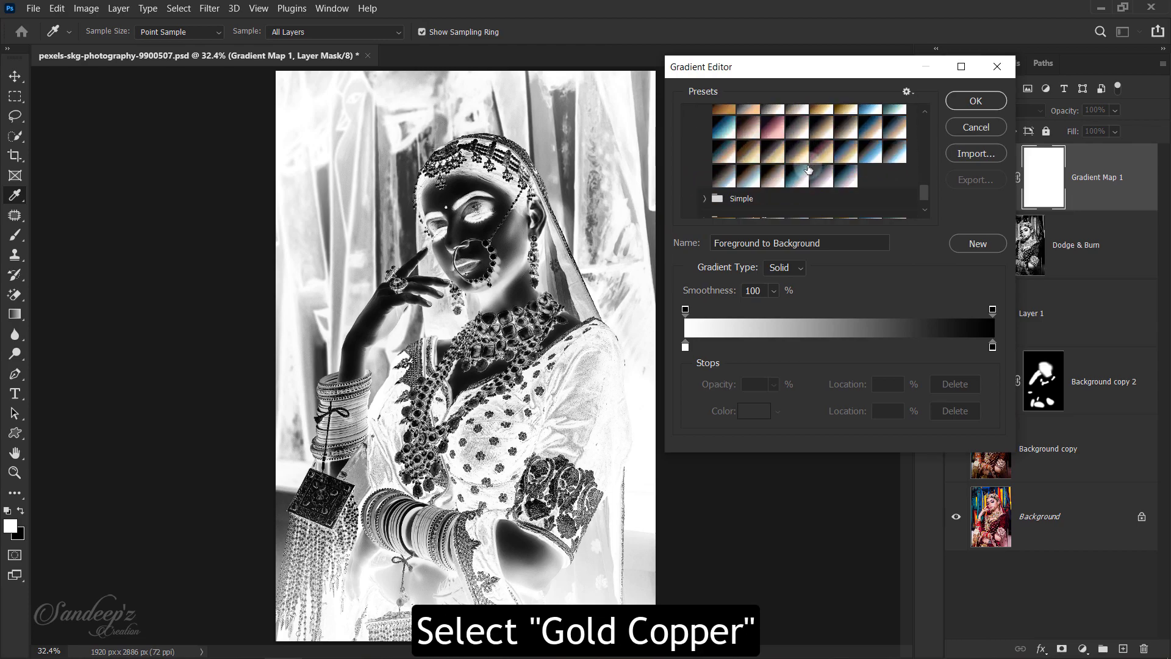
click(819, 156)
click(952, 102)
click(892, 119)
- Set the Gradient Map layer's blend mode to Soft Light and its opacity to 30%
click(962, 110)
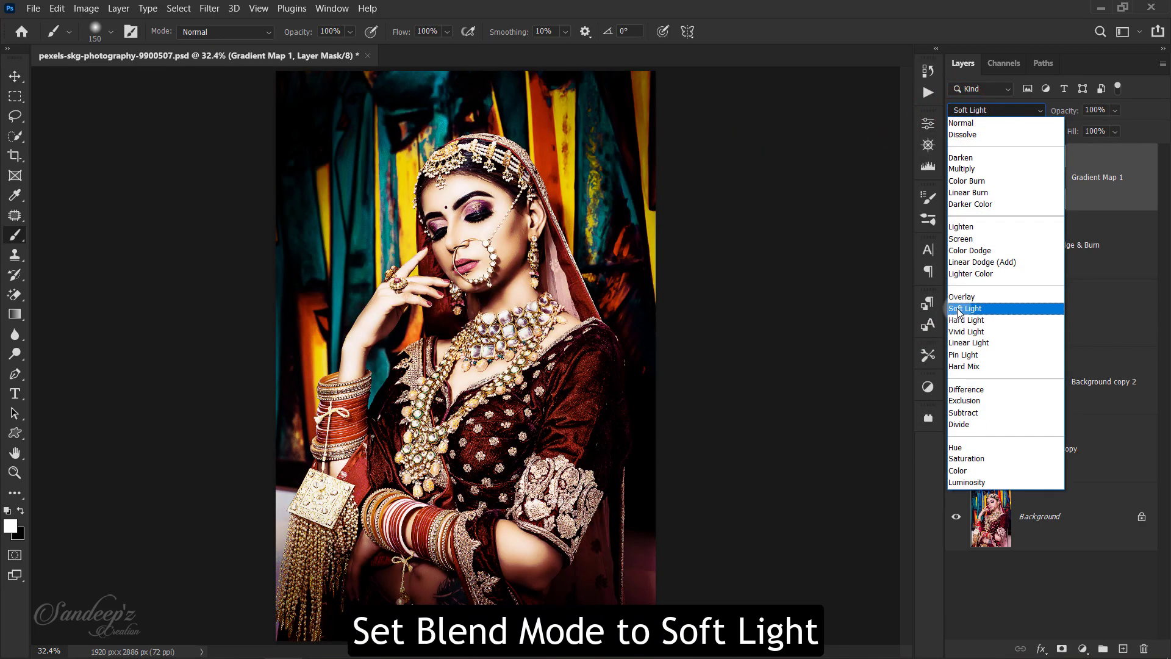
click(965, 308)
click(1098, 110)
text(30)
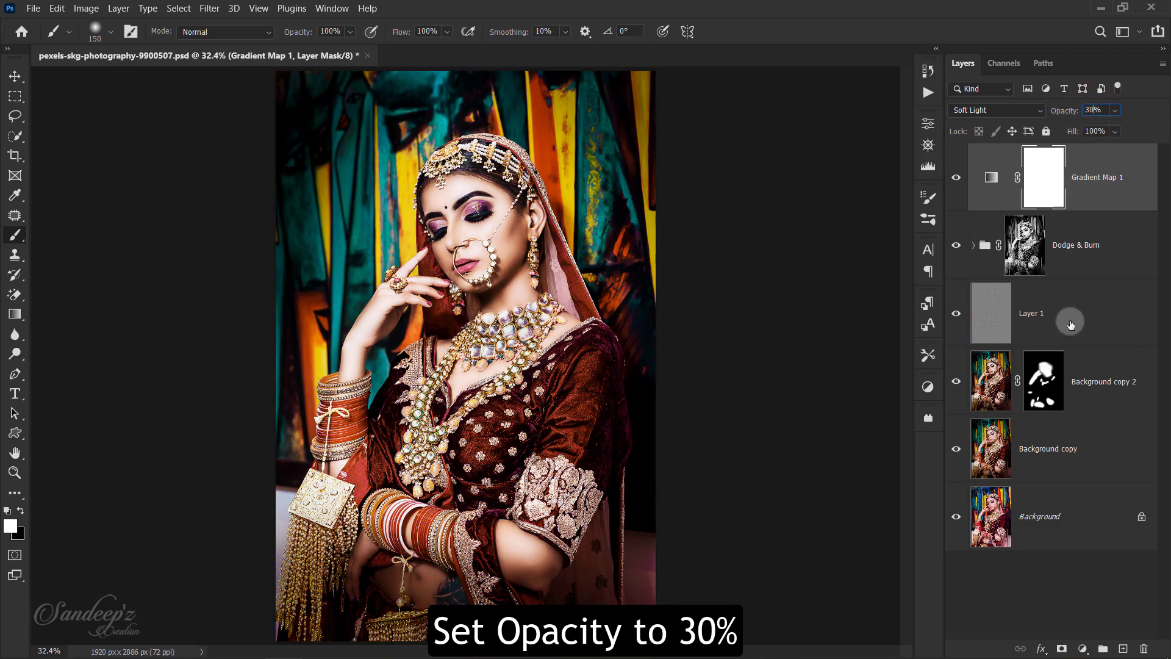
- Add a Curves adjustment layer on top, anchor a point on the RGB curve, and lift its black point to output 9
click(1082, 648)
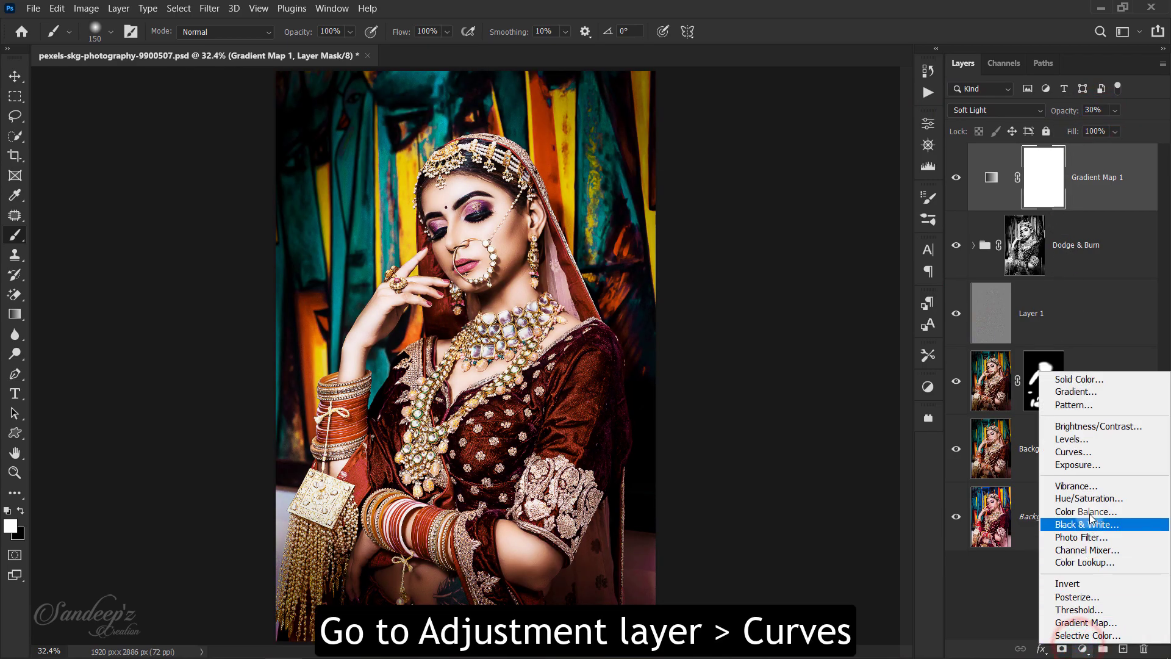
click(1074, 452)
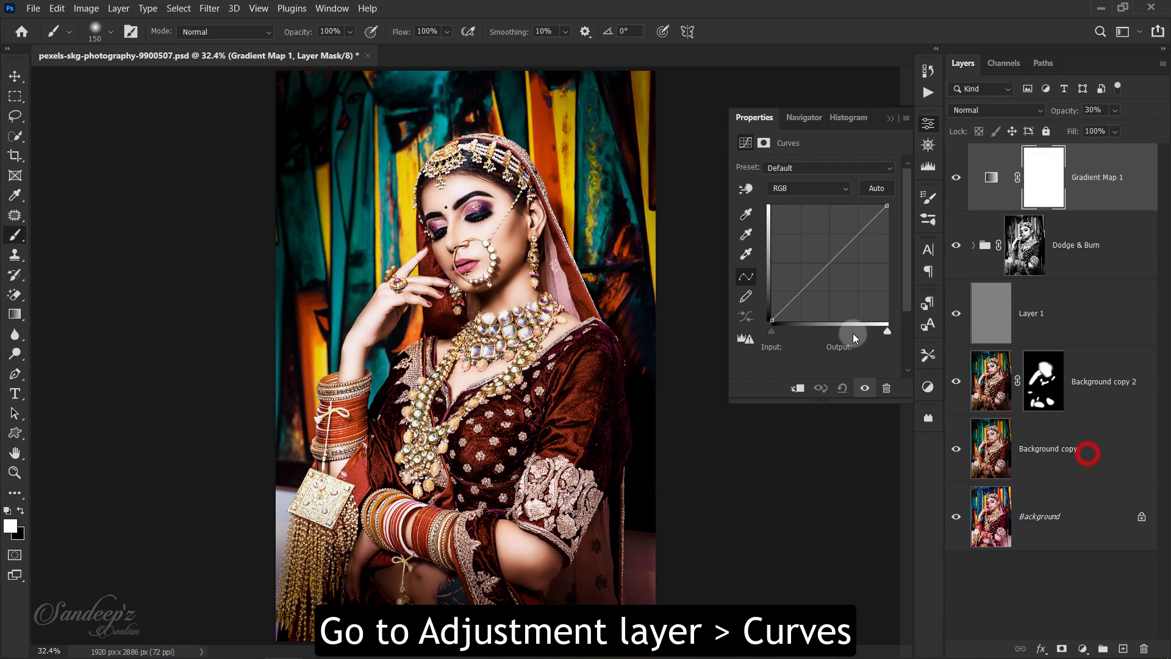
click(816, 276)
click(772, 320)
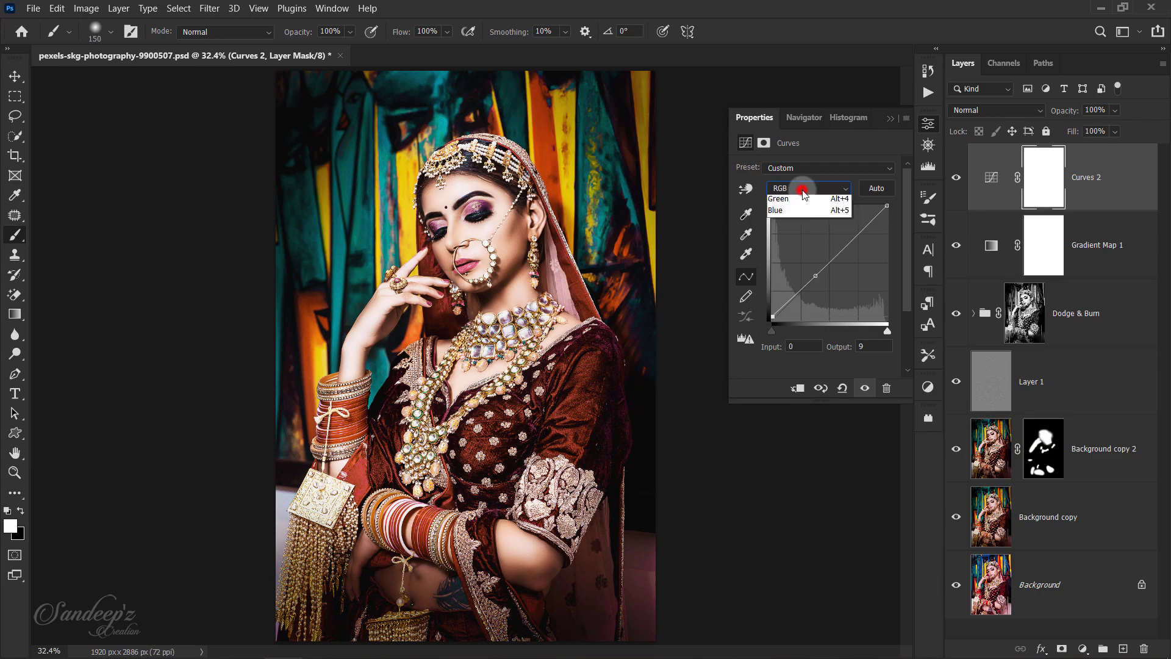
- In the Blue channel curve, lower the white point to output 240 and raise the black point to output 12
click(795, 236)
drag(887, 206, 887, 212)
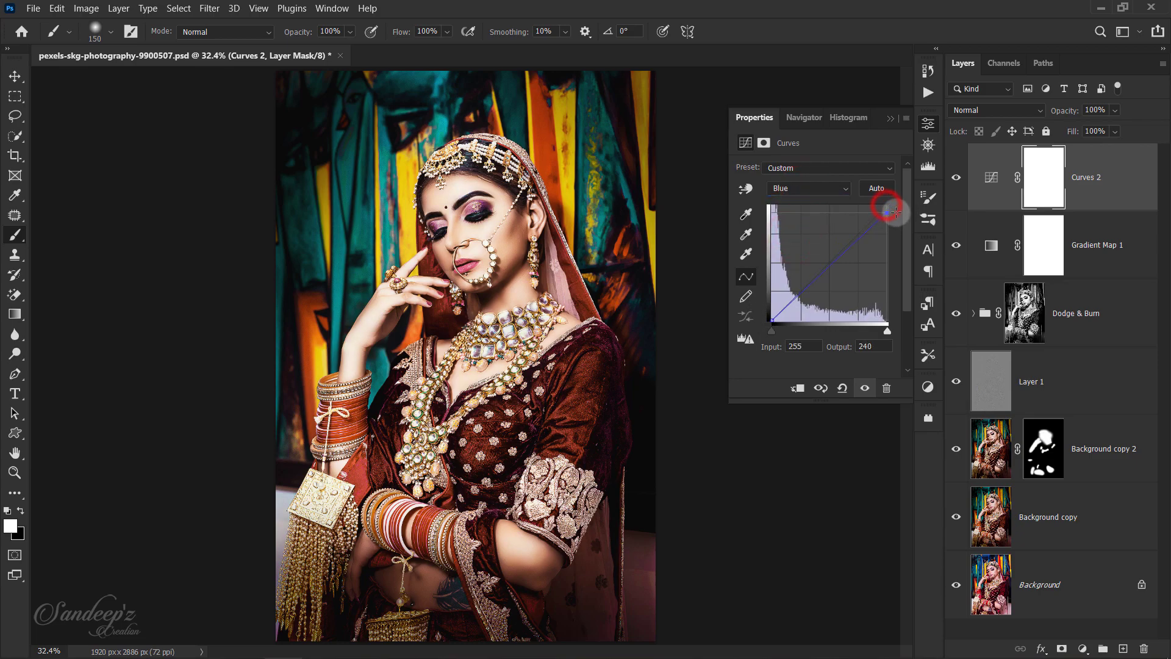
drag(772, 320, 768, 315)
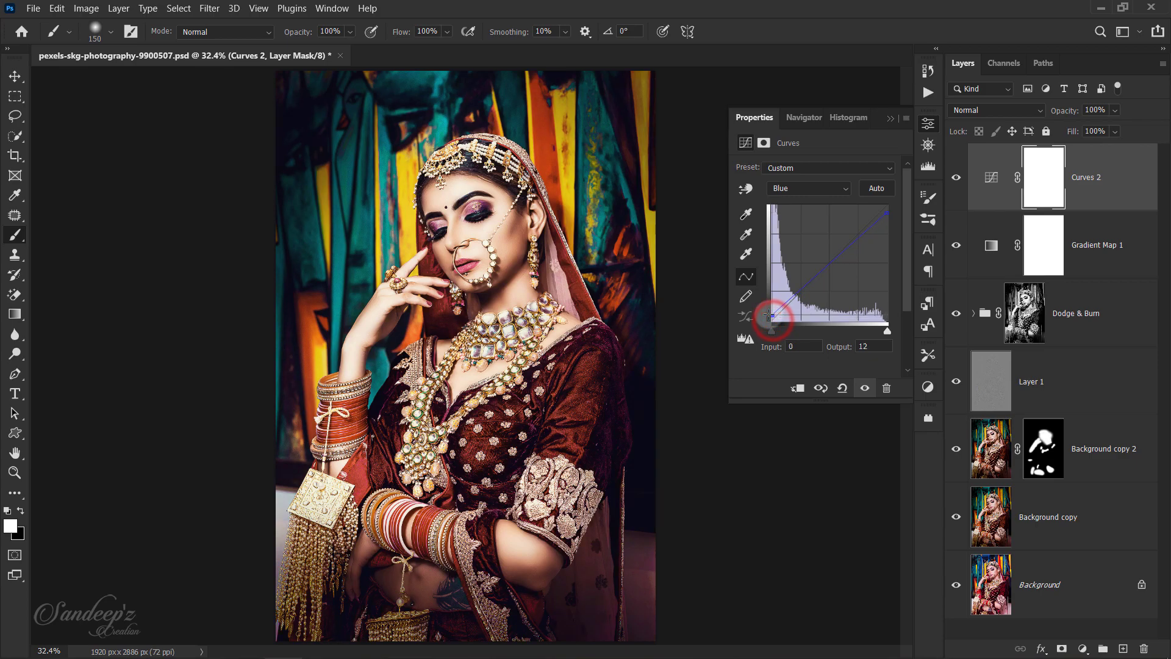
- In the Green channel curve, lower the white point to output 241 and close the curve settings
click(818, 189)
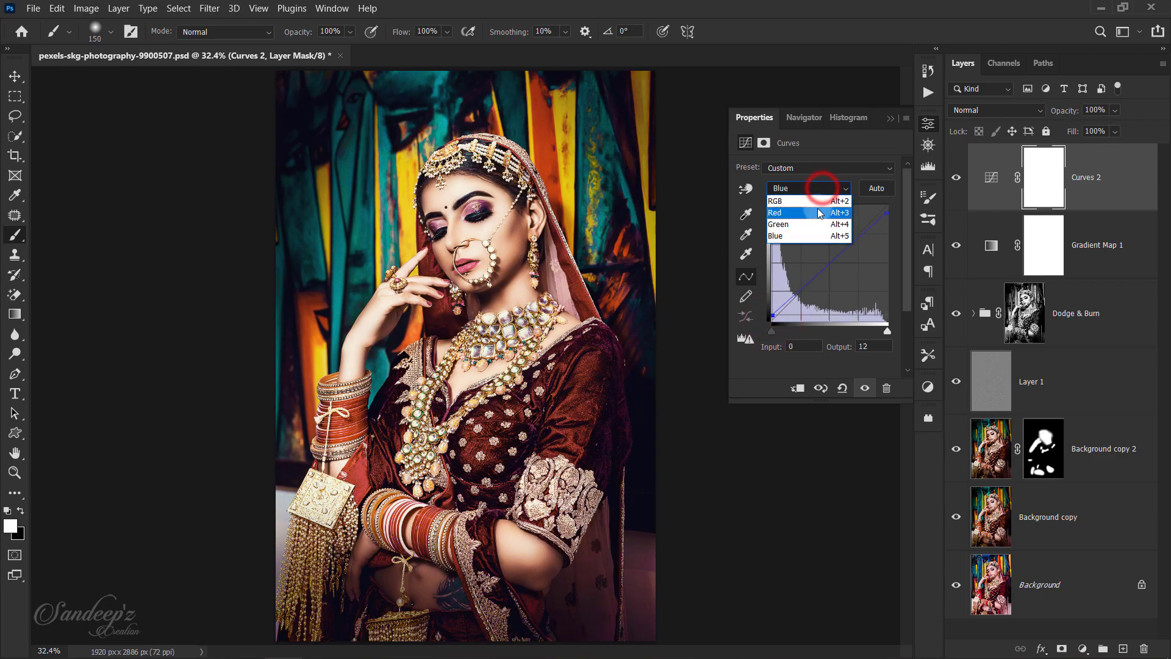
click(817, 221)
mouse_move(887, 206)
mouse_down()
mouse_move(897, 230)
mouse_move(896, 204)
mouse_up()
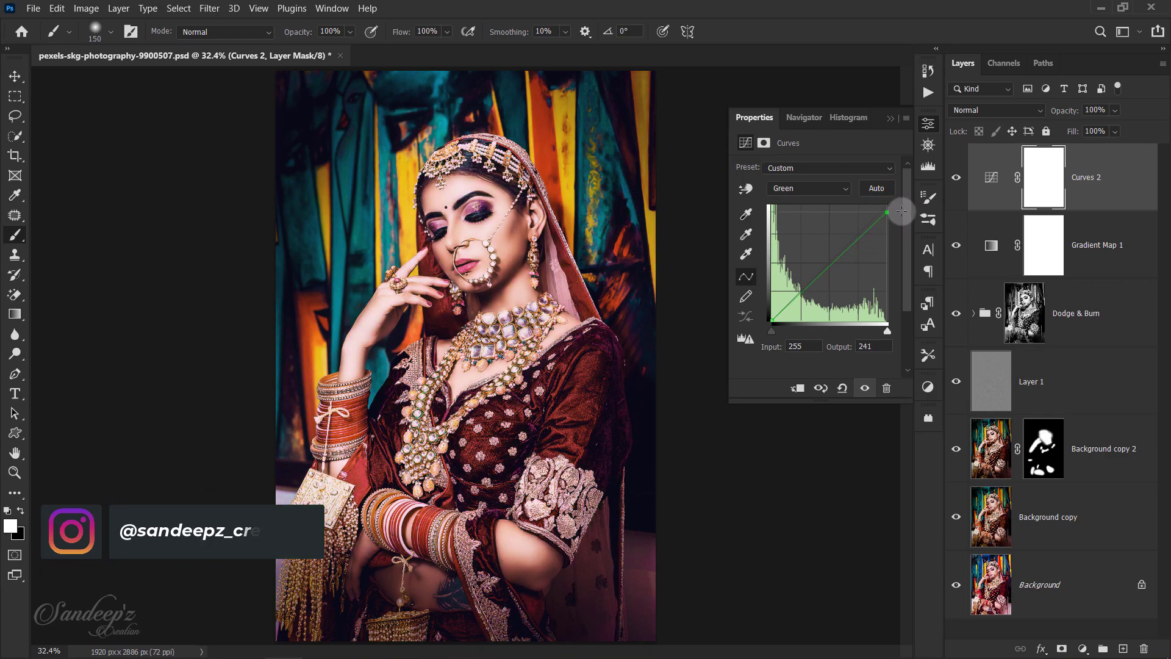
click(890, 118)
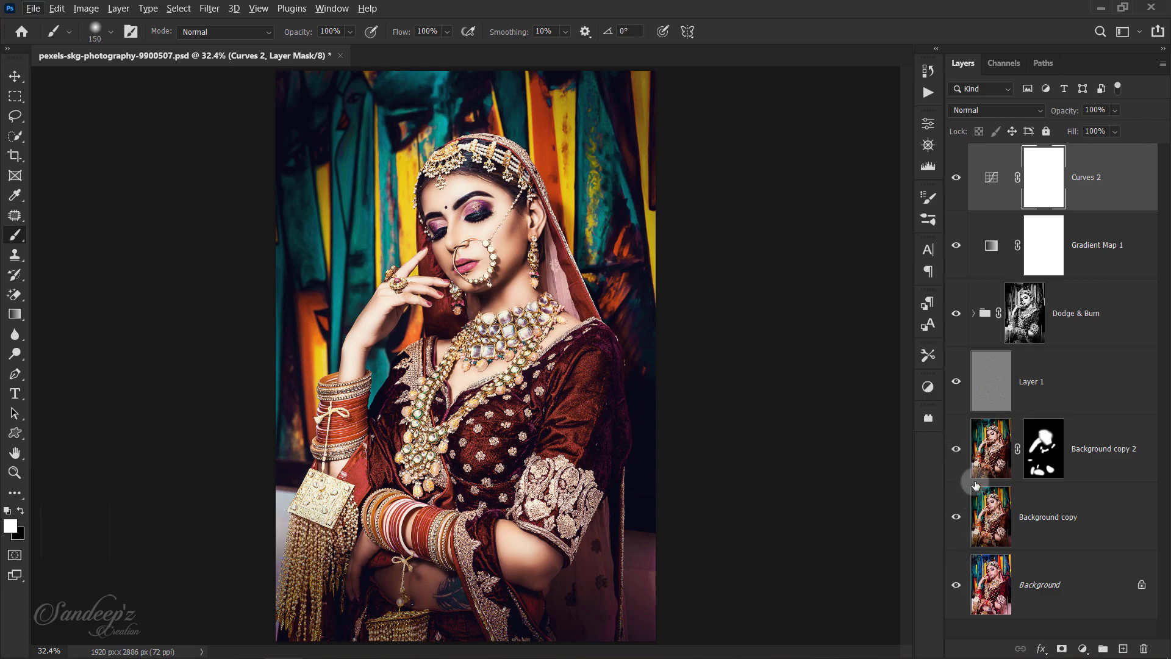
- Set the Dodge & Burn group's opacity to 60%
click(1070, 314)
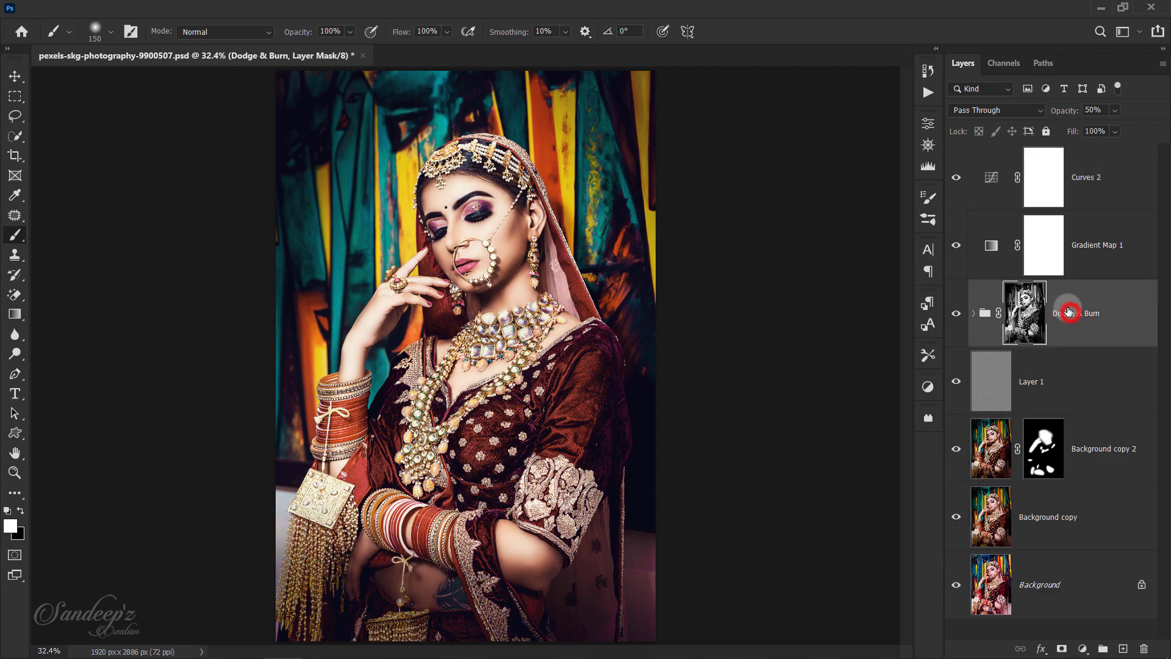
mouse_move(1060, 112)
mouse_down()
mouse_move(1136, 114)
mouse_move(1055, 114)
mouse_up()
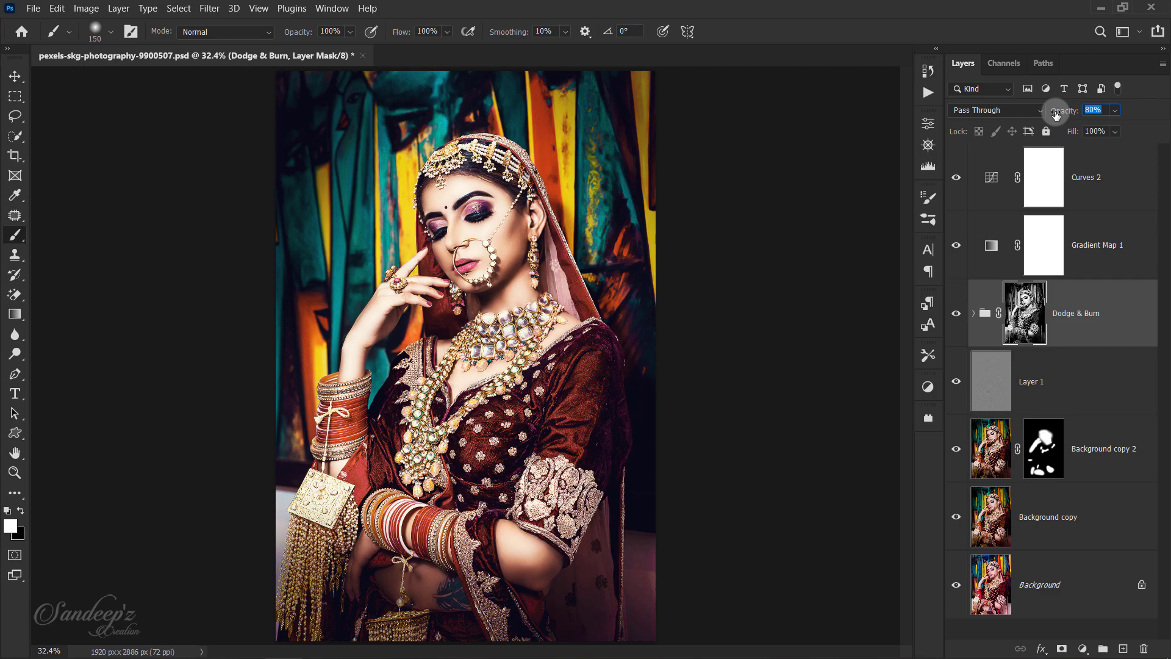
drag(1045, 115, 1042, 115)
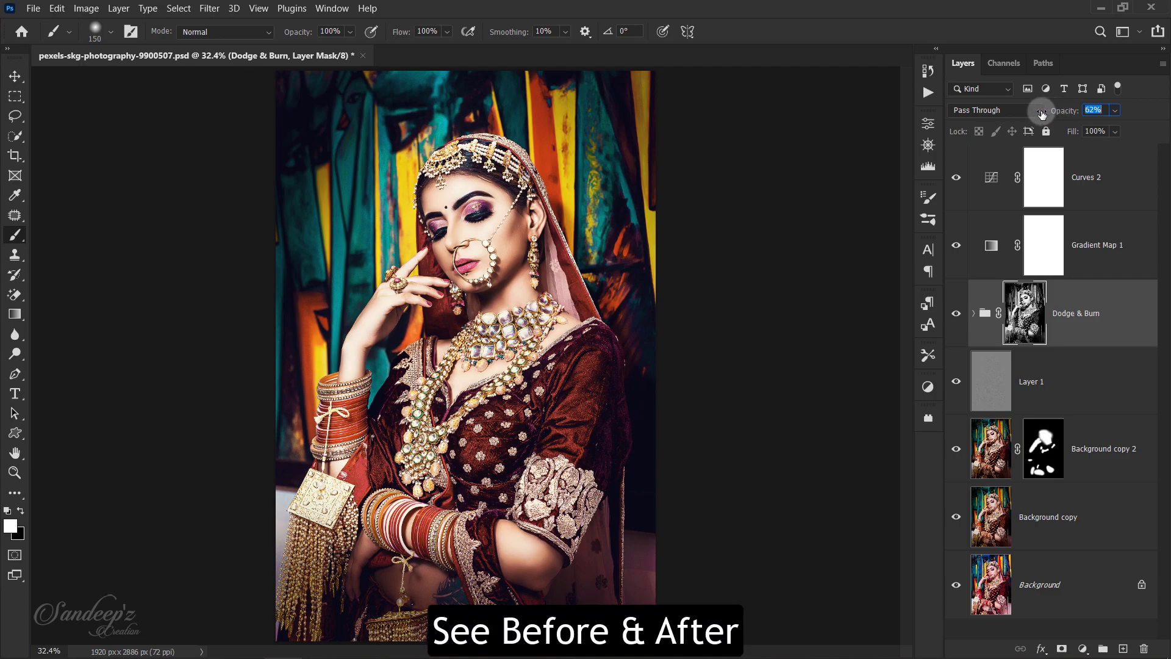
- Compare the retouched portrait with the original by repeatedly hiding and showing all layers above the Background
alt+click(955, 584)
alt+click(955, 584)
alt+click(956, 584)
alt+click(955, 585)
alt+click(956, 584)
alt+click(956, 584)
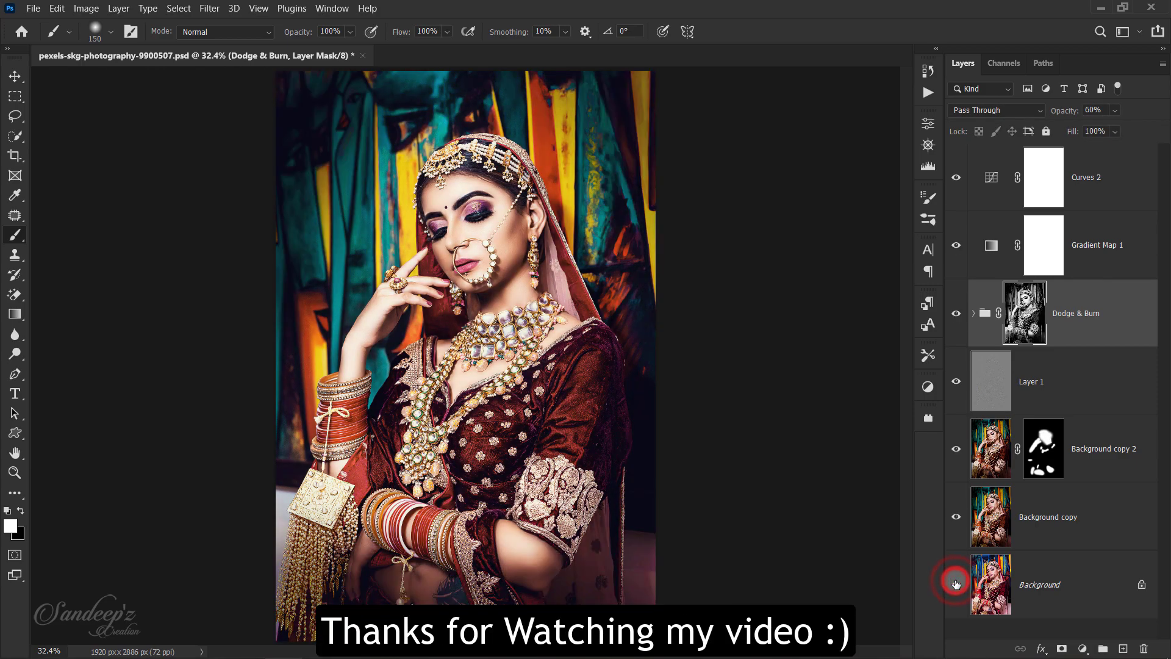
alt+click(956, 585)
alt+click(956, 584)
alt+click(955, 584)
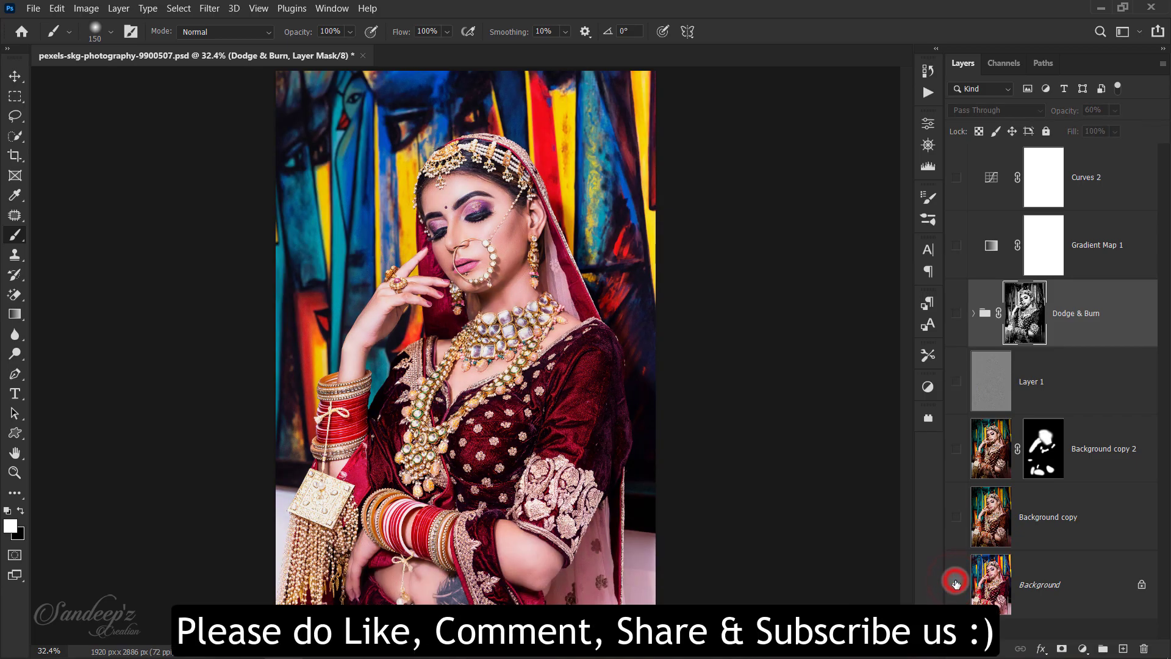
alt+click(956, 584)
alt+click(955, 585)
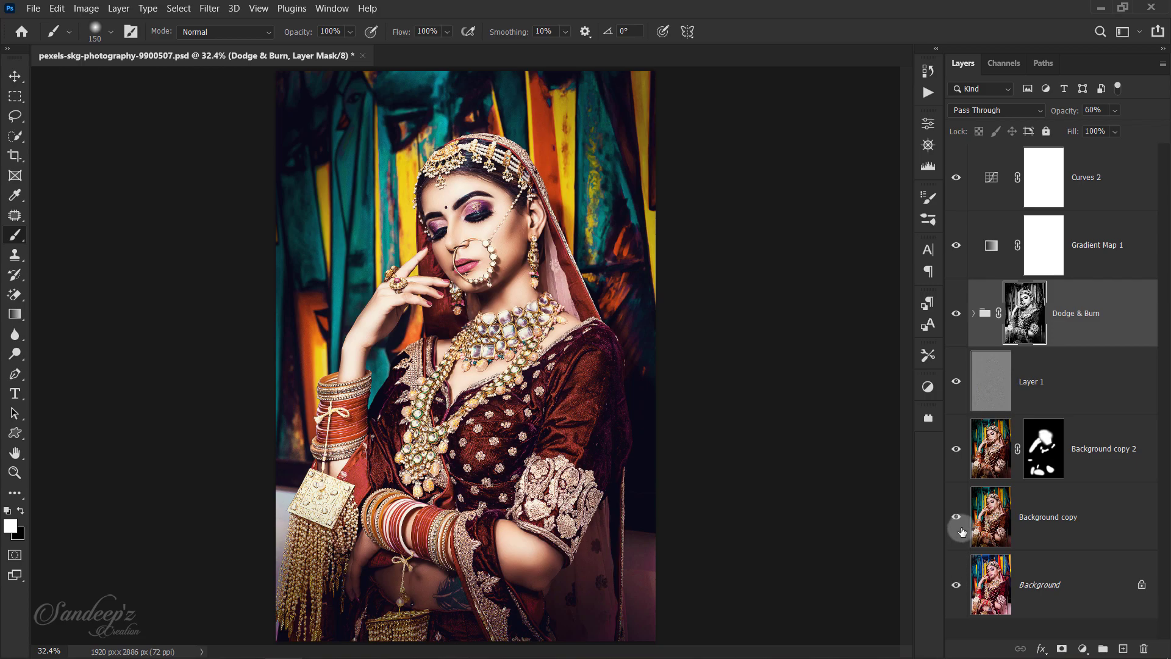
- Hide every layer above the Background, restoring them one at a time from the bottom up to review each edit
drag(945, 188, 953, 528)
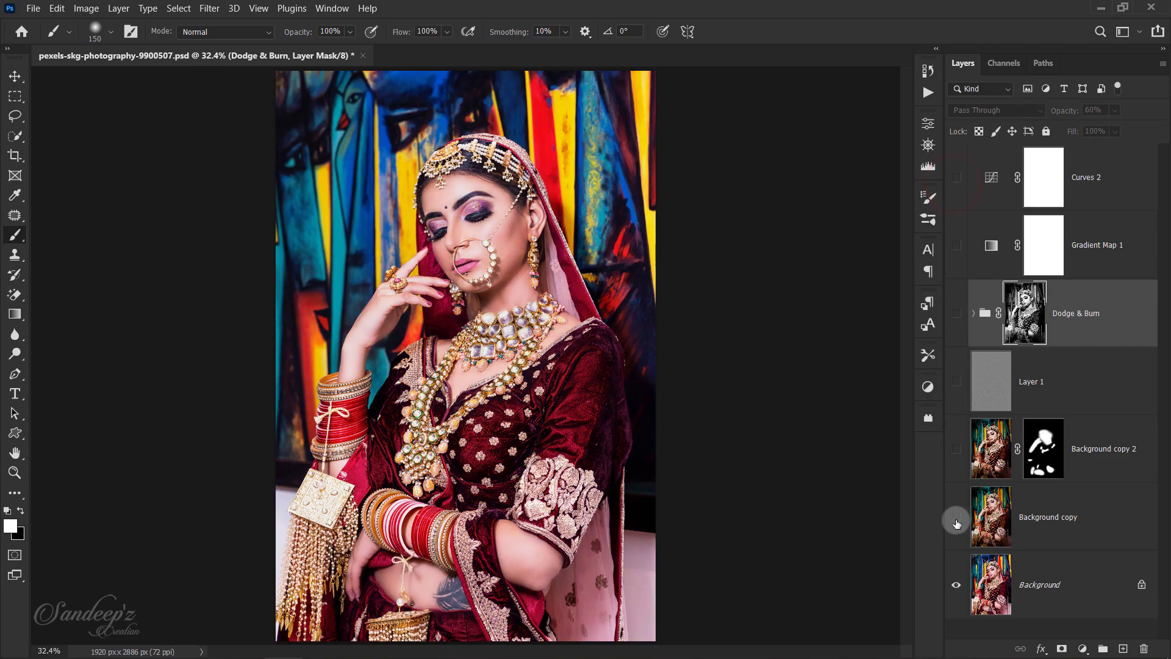
click(955, 516)
click(955, 449)
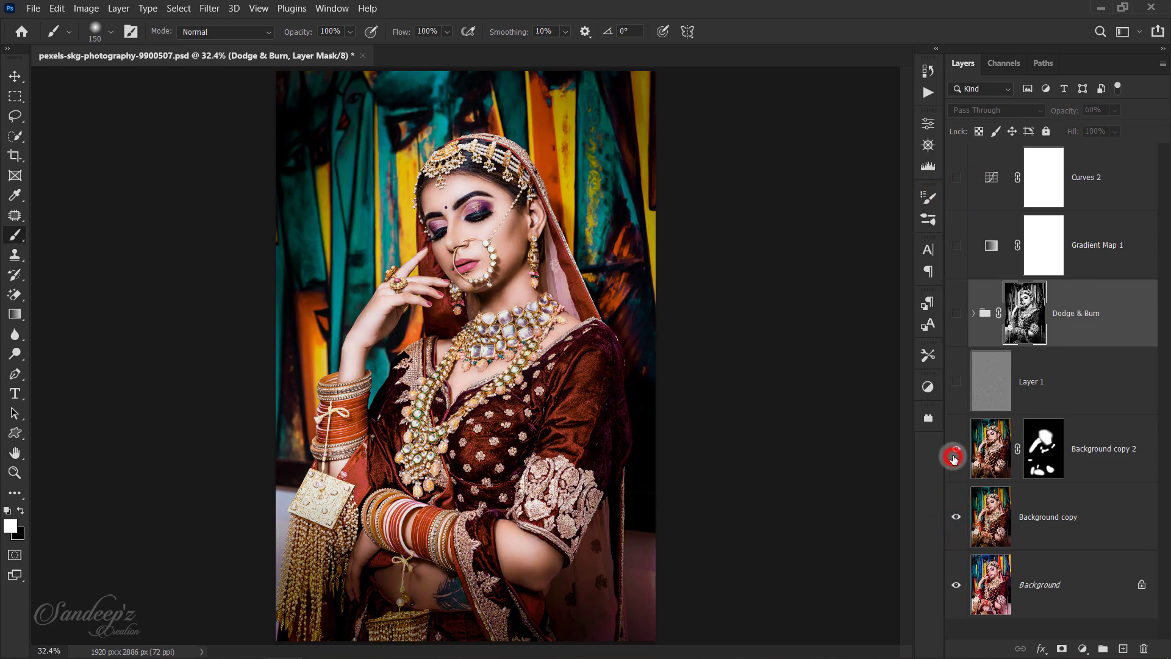
click(956, 381)
click(955, 313)
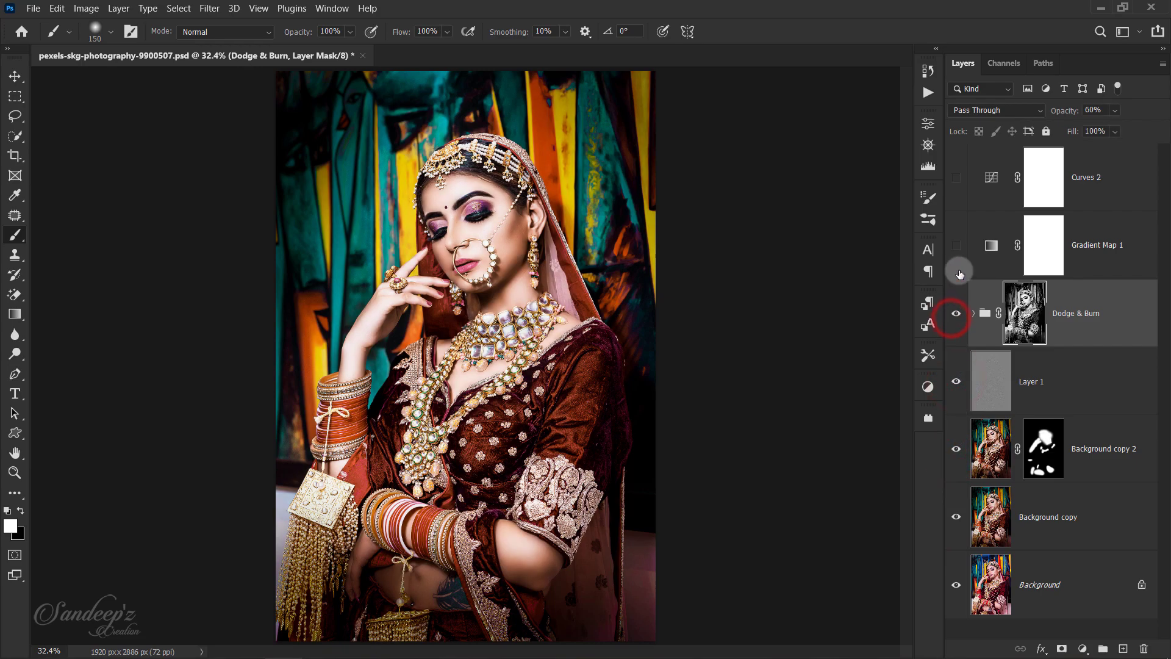
click(958, 247)
click(956, 177)
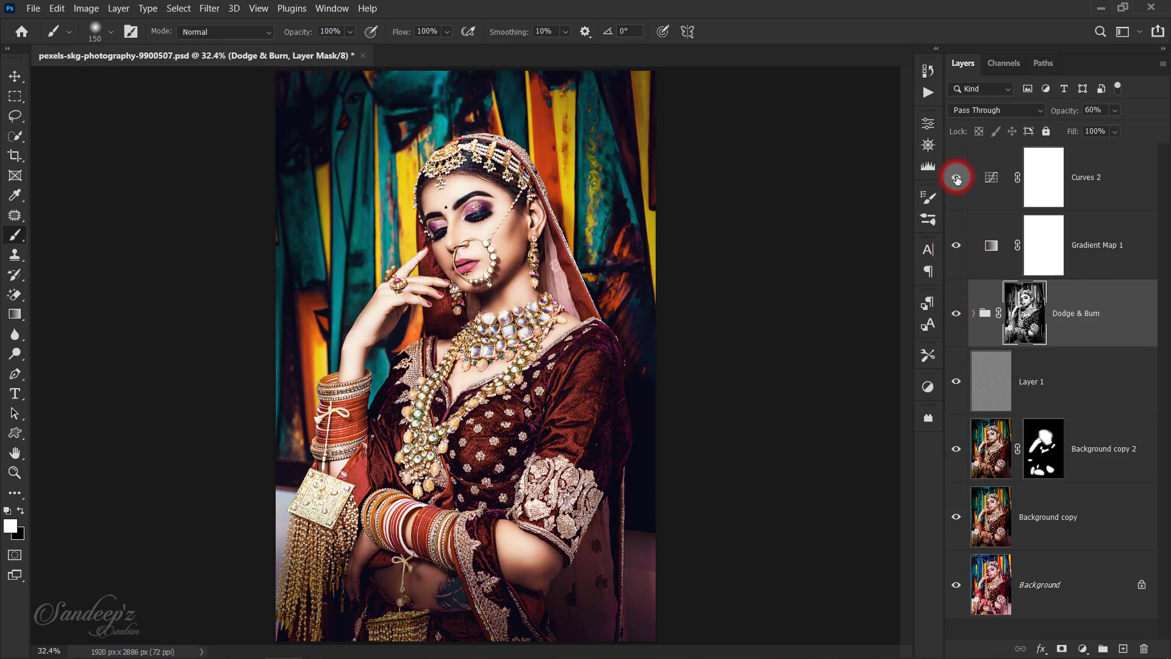